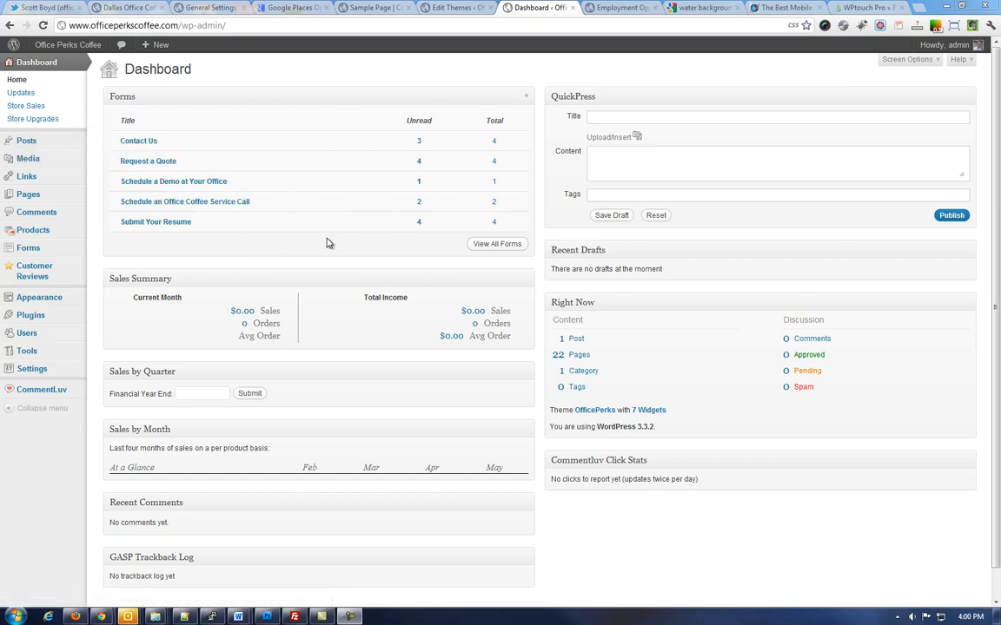
mouse_move(29, 147)
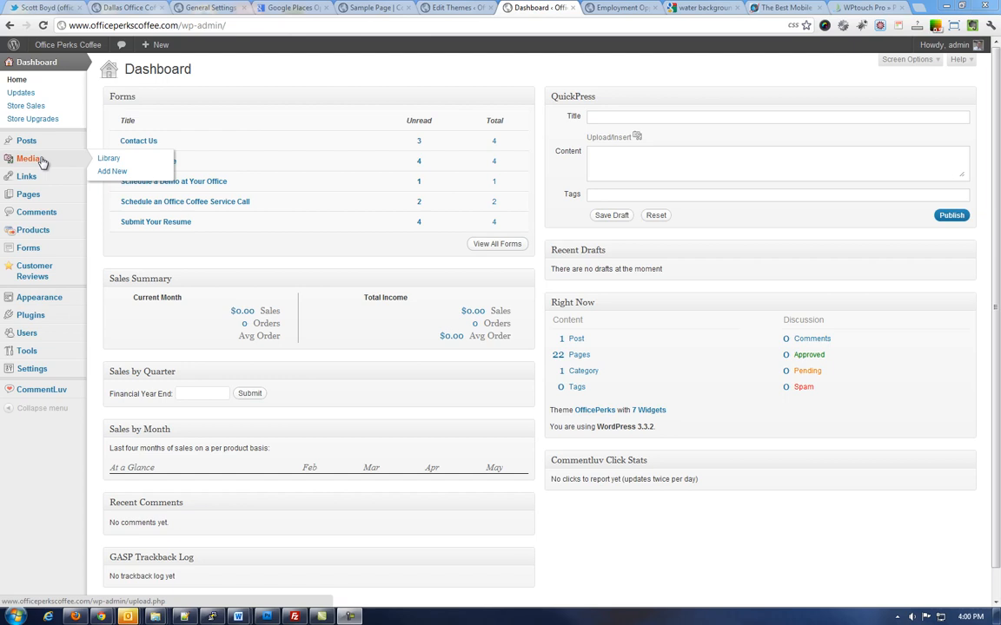
mouse_move(35, 181)
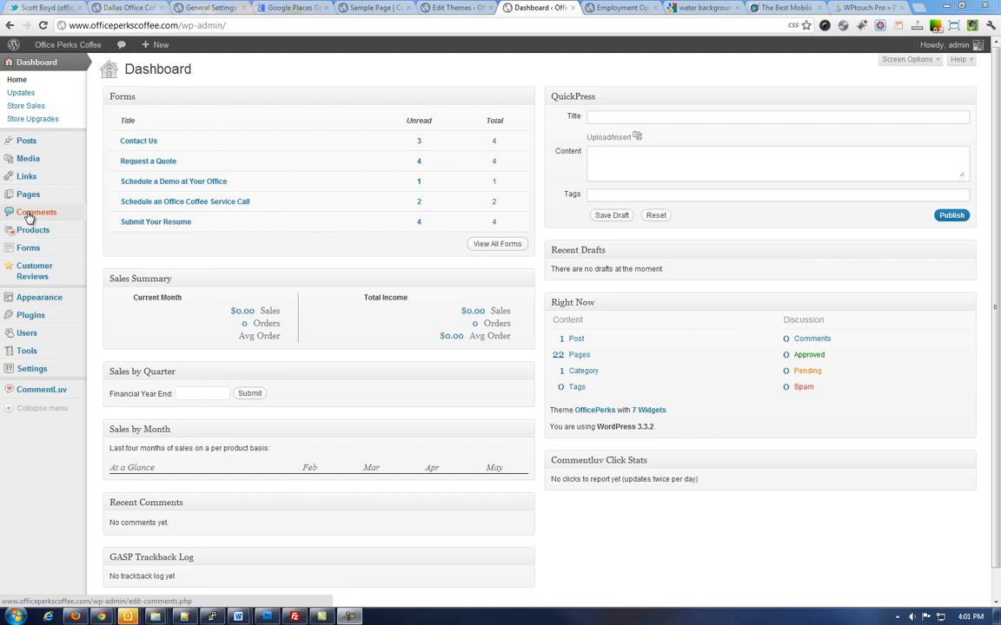
mouse_move(29, 234)
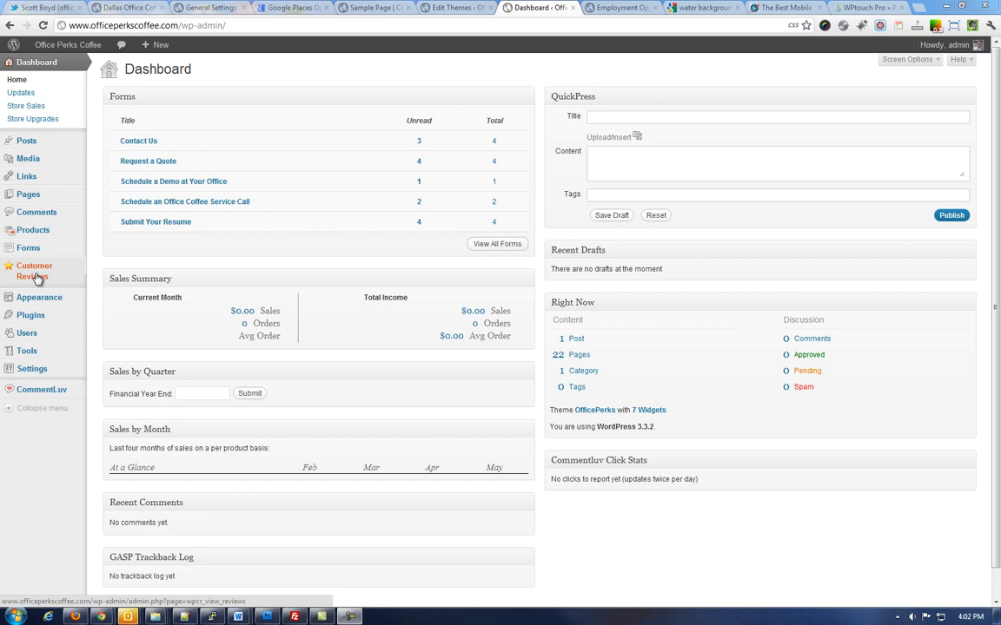
mouse_move(42, 316)
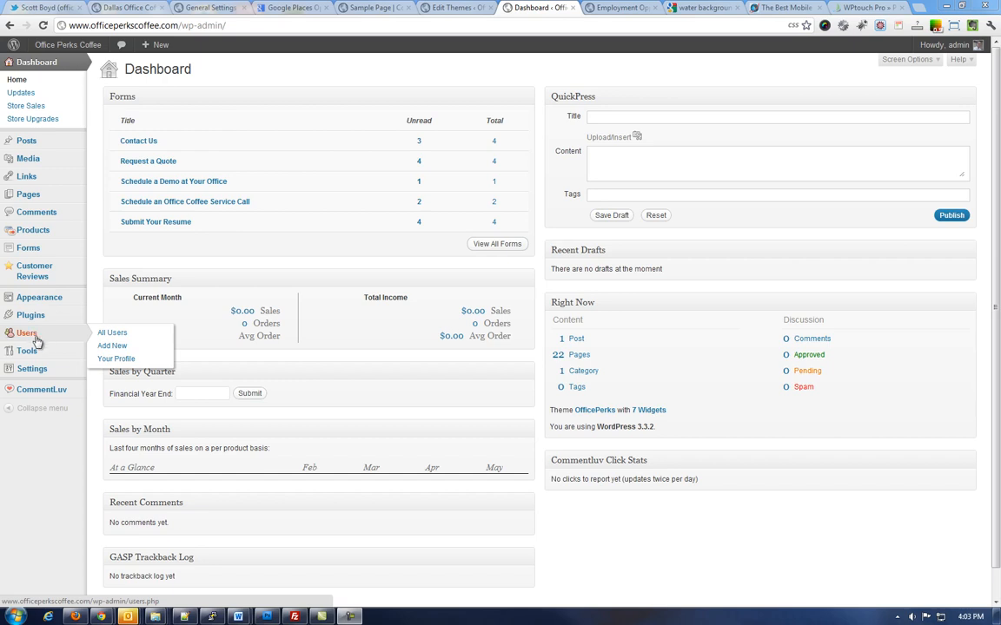
mouse_move(29, 357)
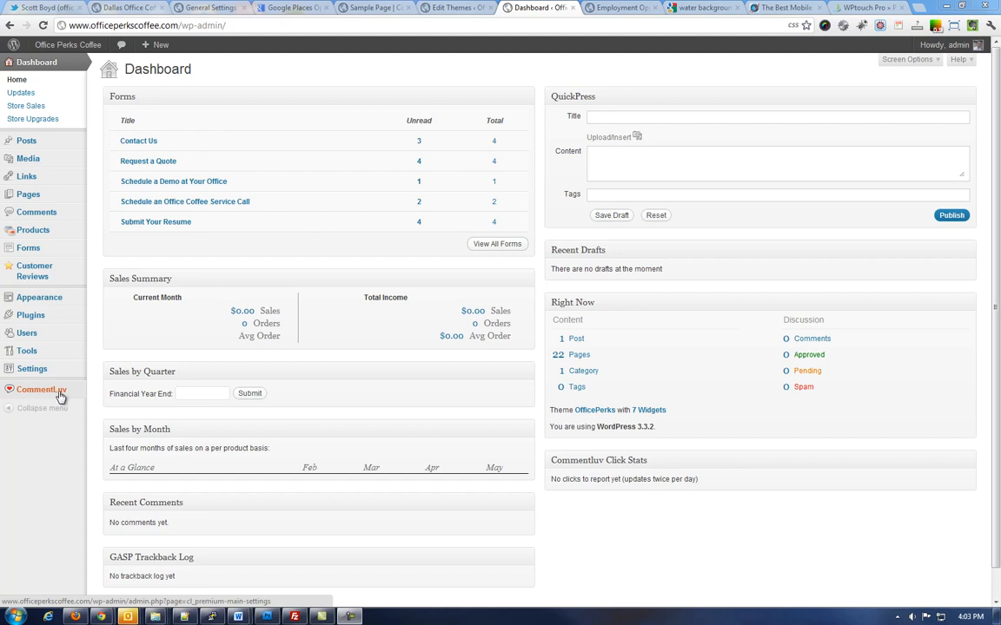
Step: Open the Employment Opportunities page for editing and switch its content to the visual editor
mouse_move(38, 197)
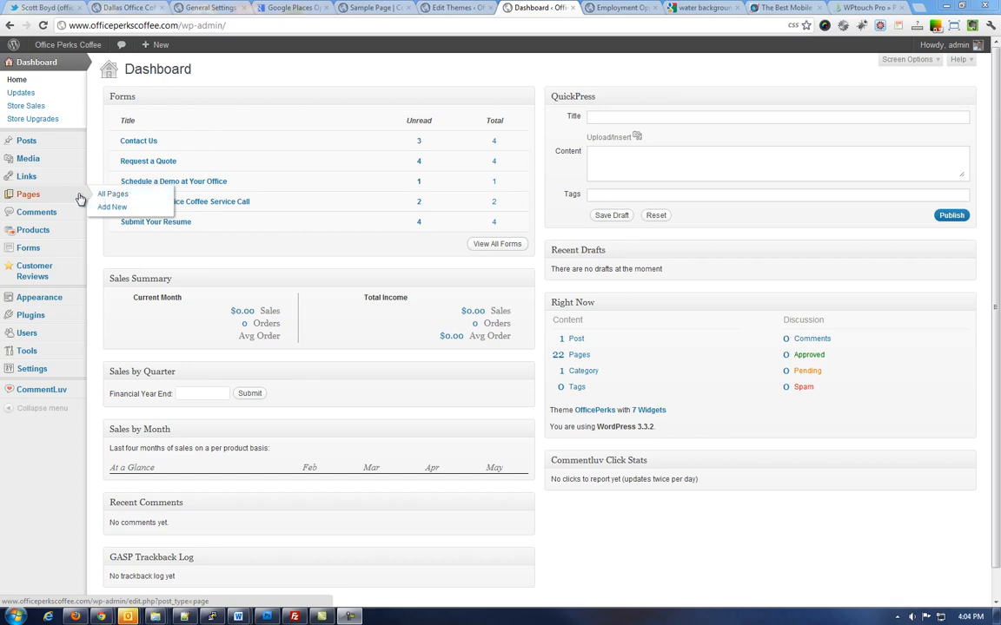
click(126, 195)
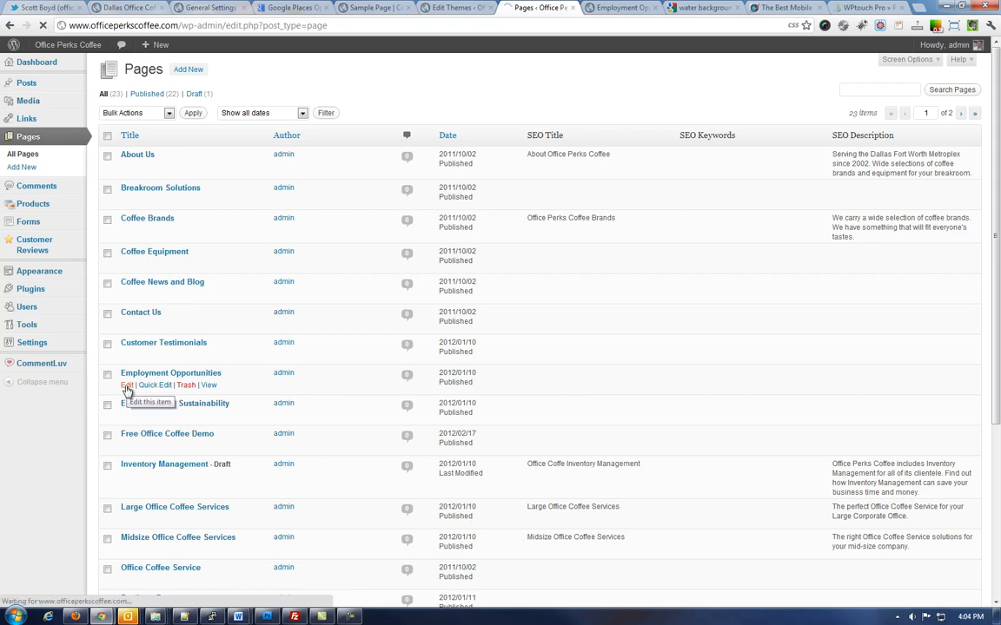
click(126, 387)
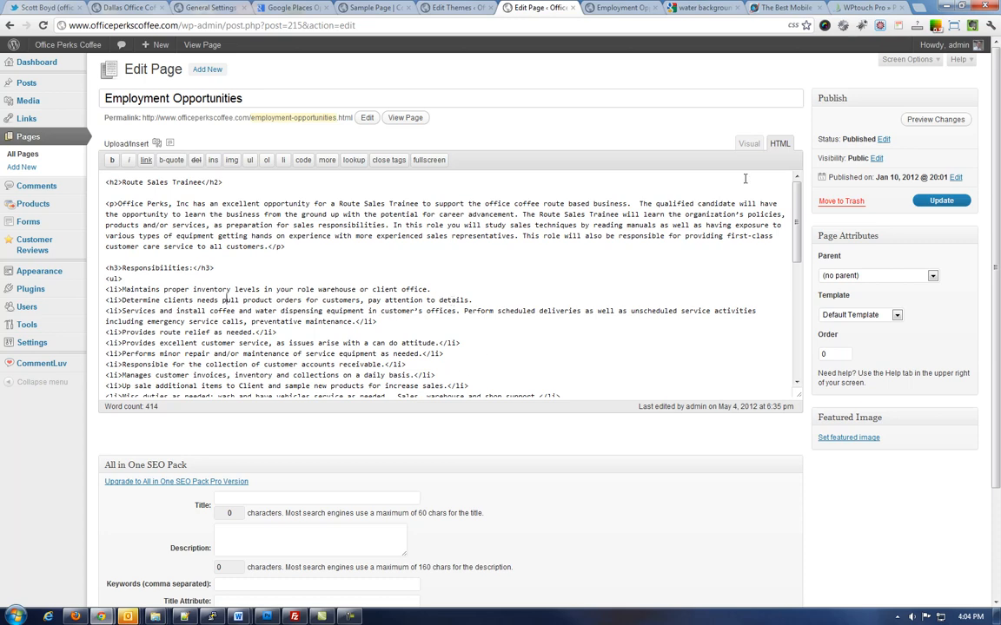
key(ctrl+a)
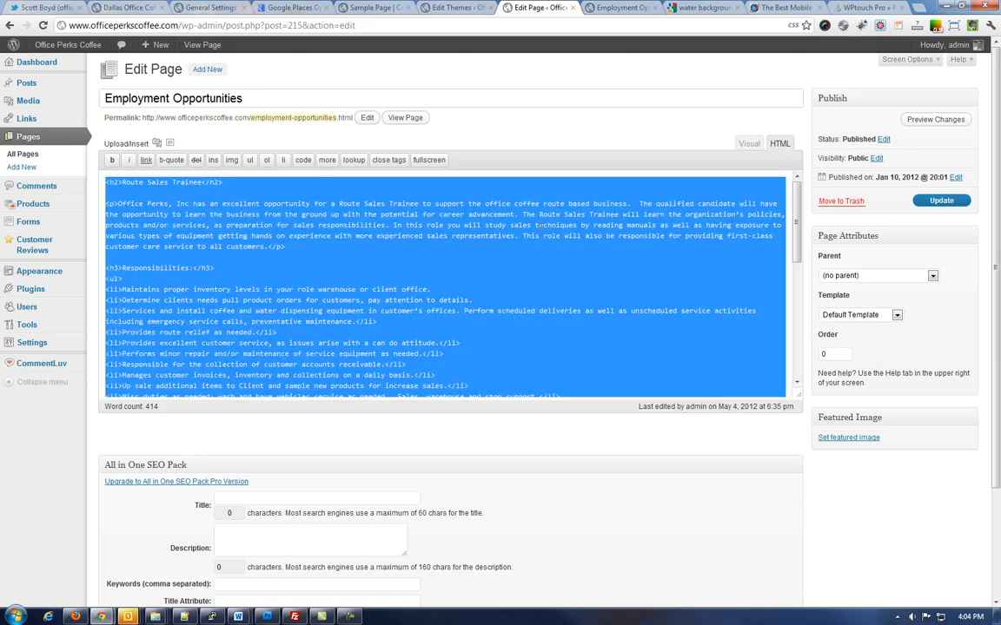
click(749, 144)
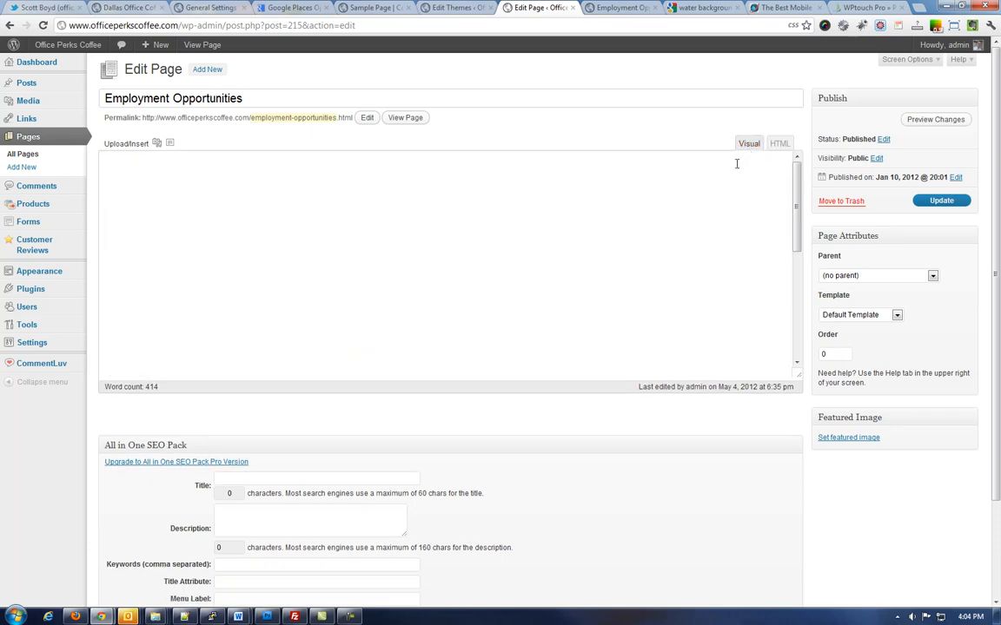
Step: Examine the formatting of the Route Sales Trainee heading and the bulleted Responsibilities list in the page content
drag(334, 265, 337, 265)
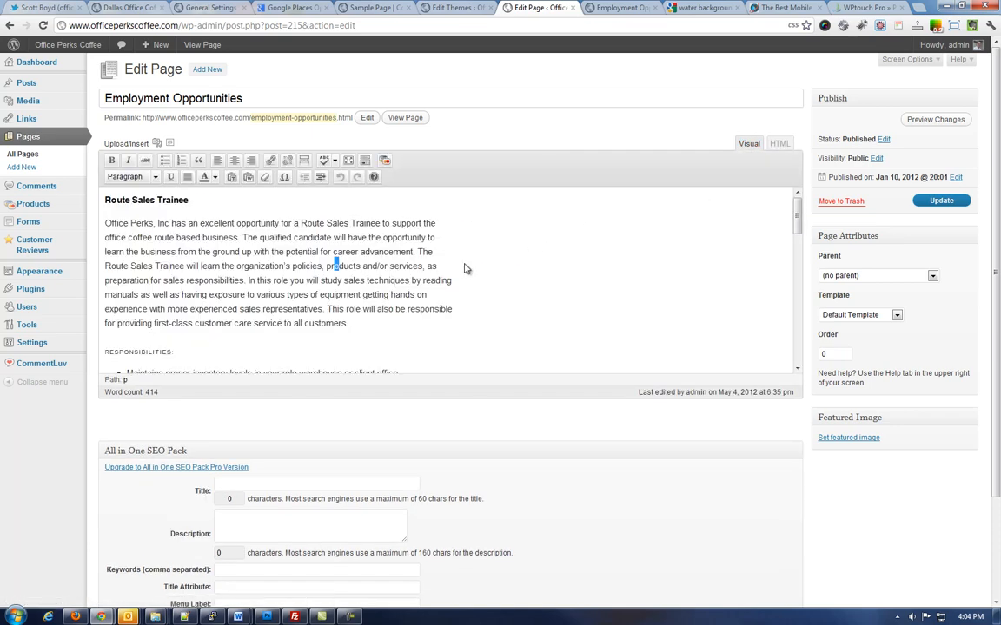
click(288, 310)
drag(195, 201, 107, 206)
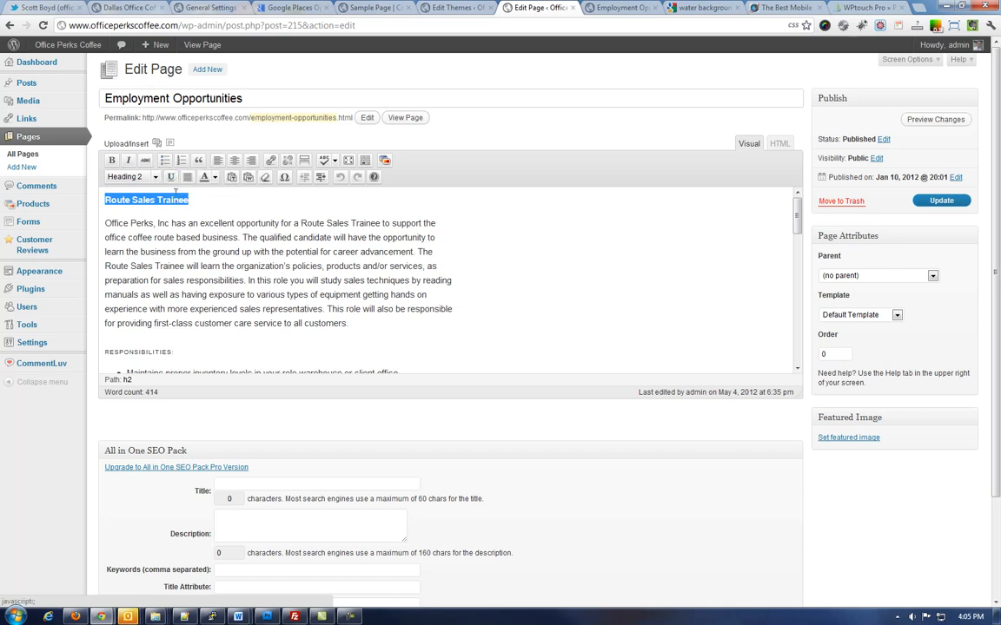
click(198, 252)
scroll(199, 255, down, 3)
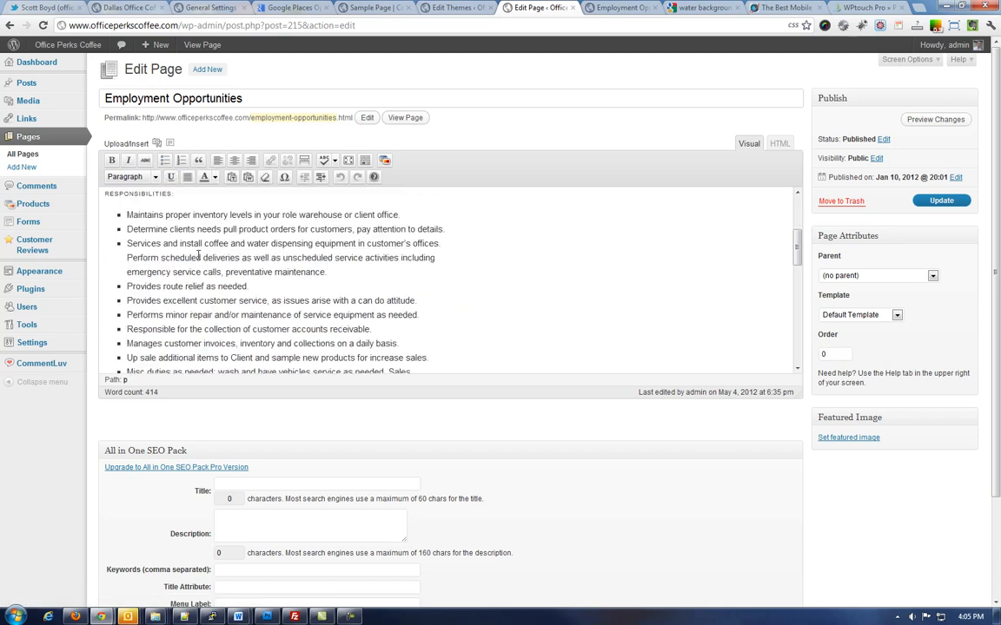
drag(139, 214, 181, 244)
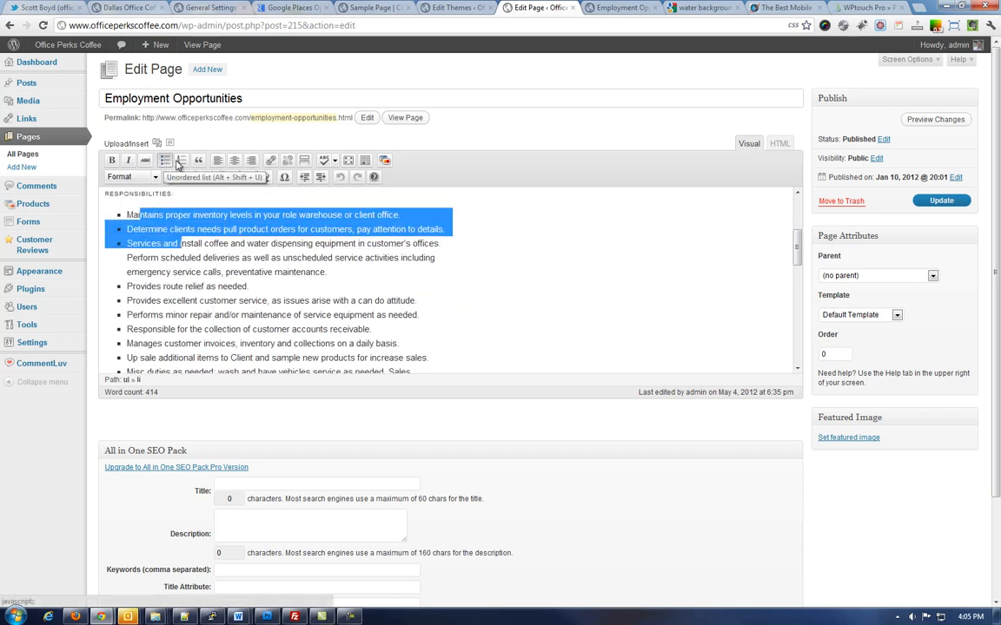
click(230, 241)
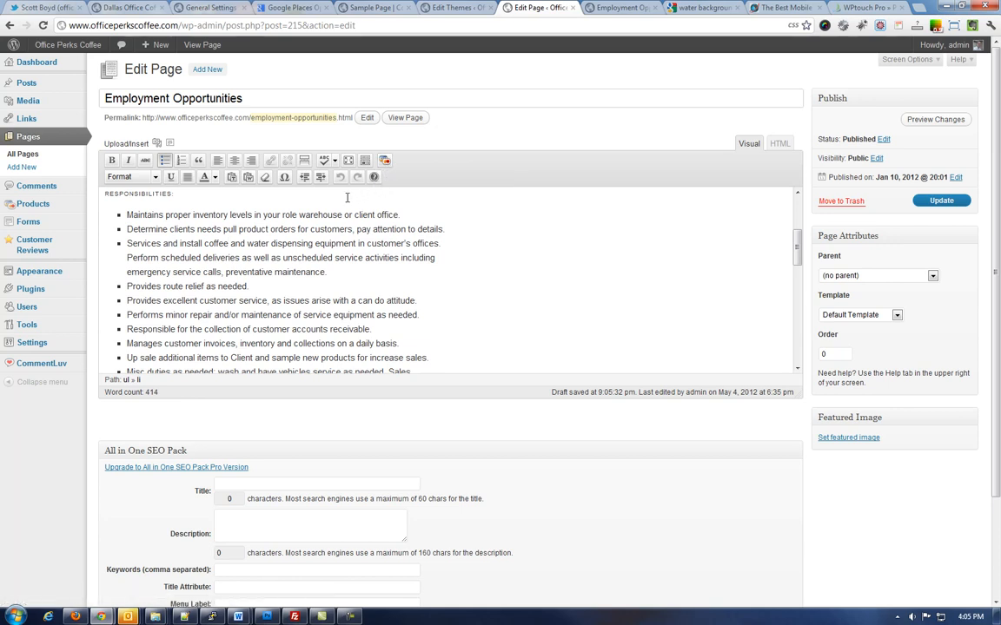
Step: Review the text format choices for the selected Responsibilities lines and the Paste from Word dialog without applying either
drag(169, 228, 246, 244)
click(139, 176)
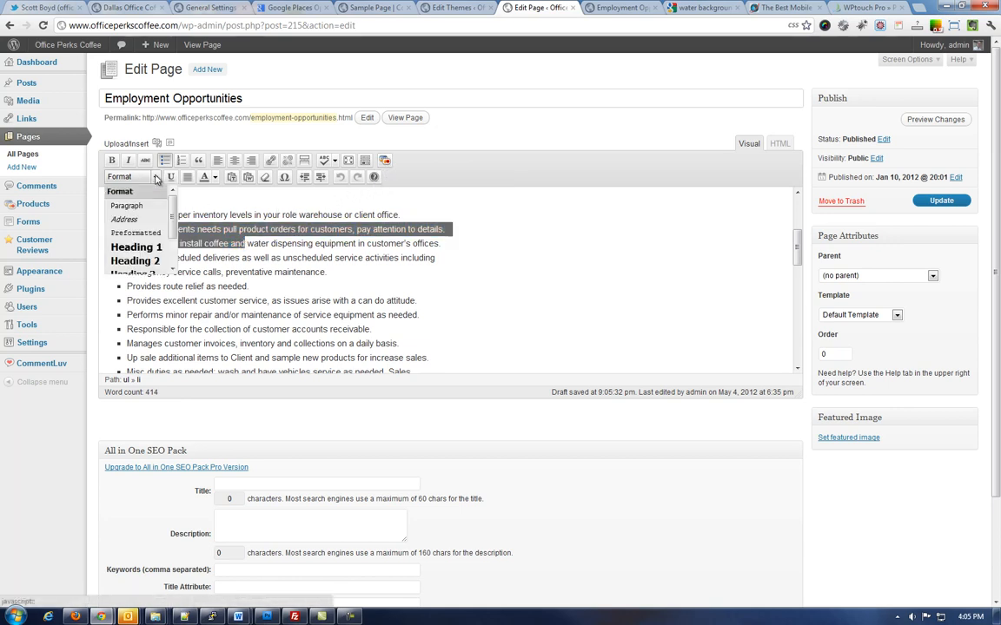
drag(171, 219, 173, 247)
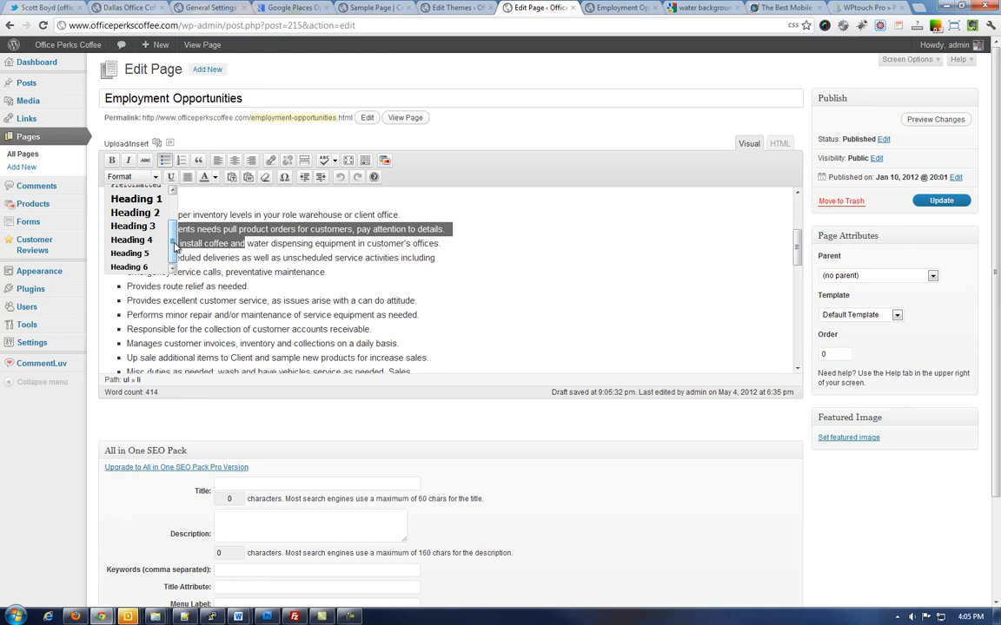
drag(176, 248, 175, 220)
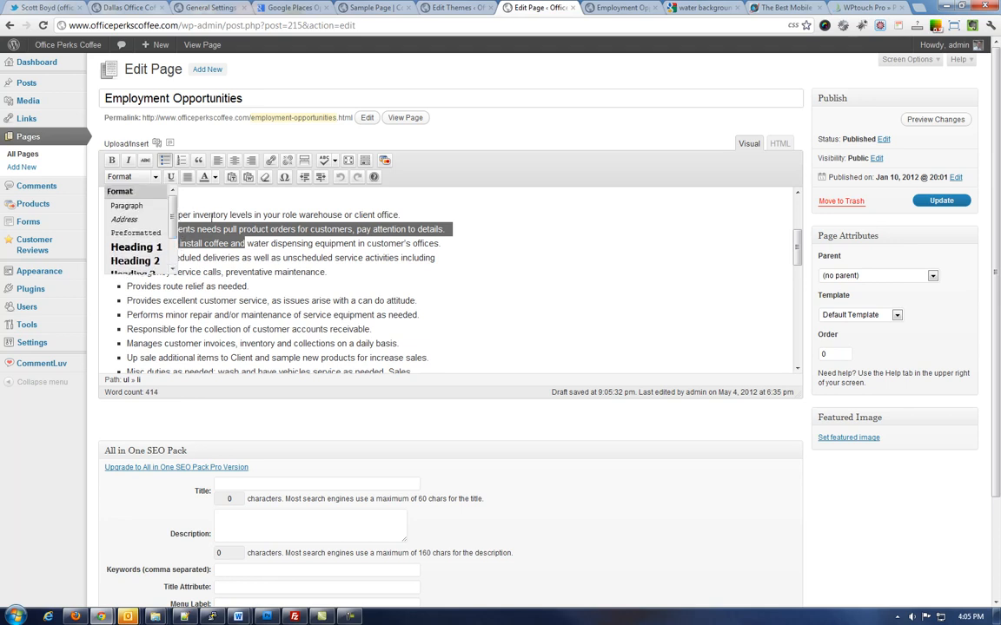
click(211, 215)
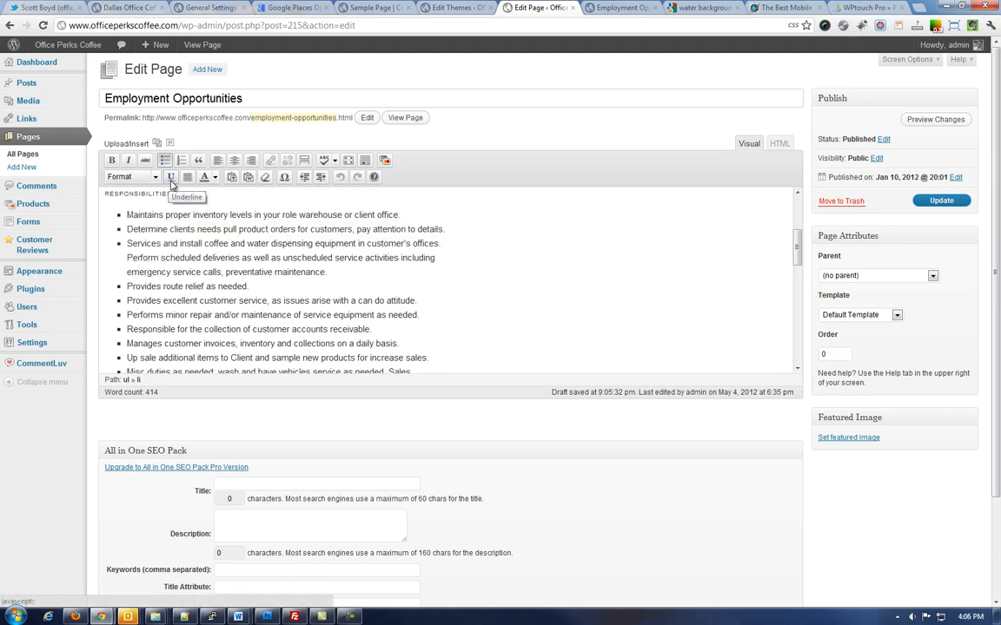
click(250, 179)
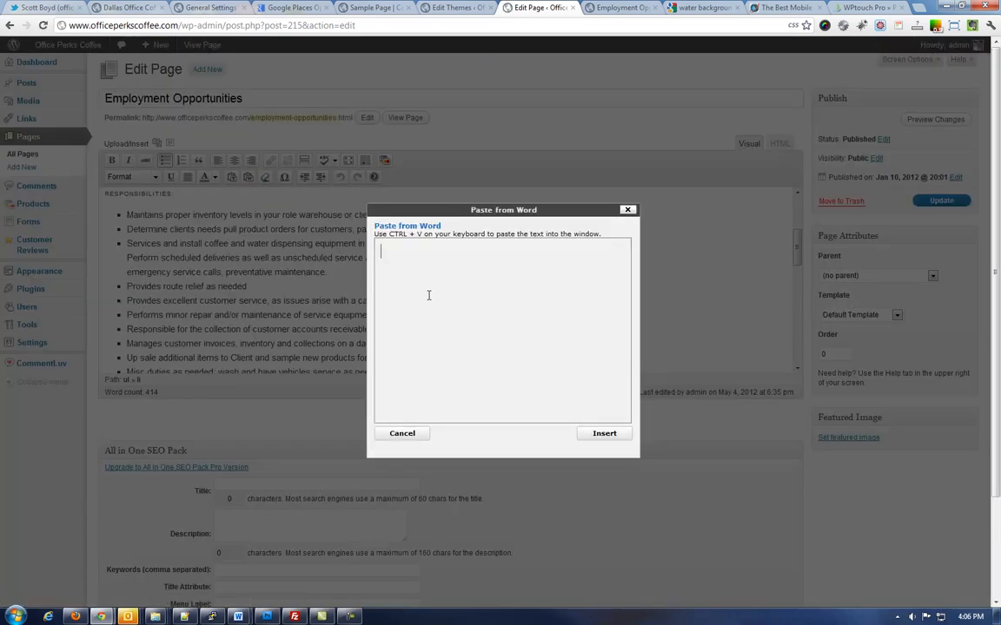
click(412, 435)
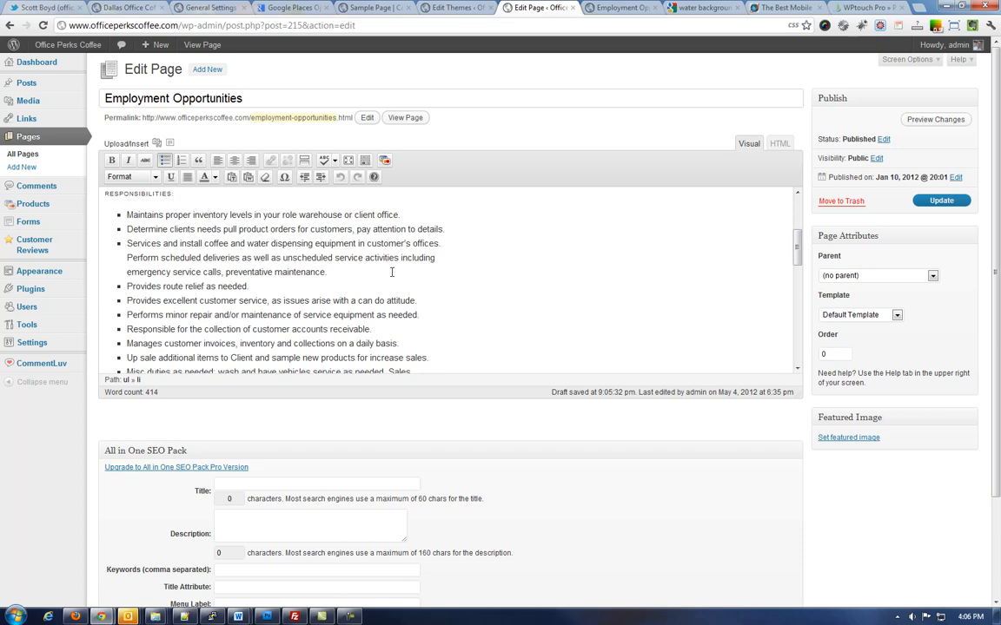
Step: Insert two empty paragraphs above the gravityform shortcode at the end of the page content
scroll(392, 272, down, 10)
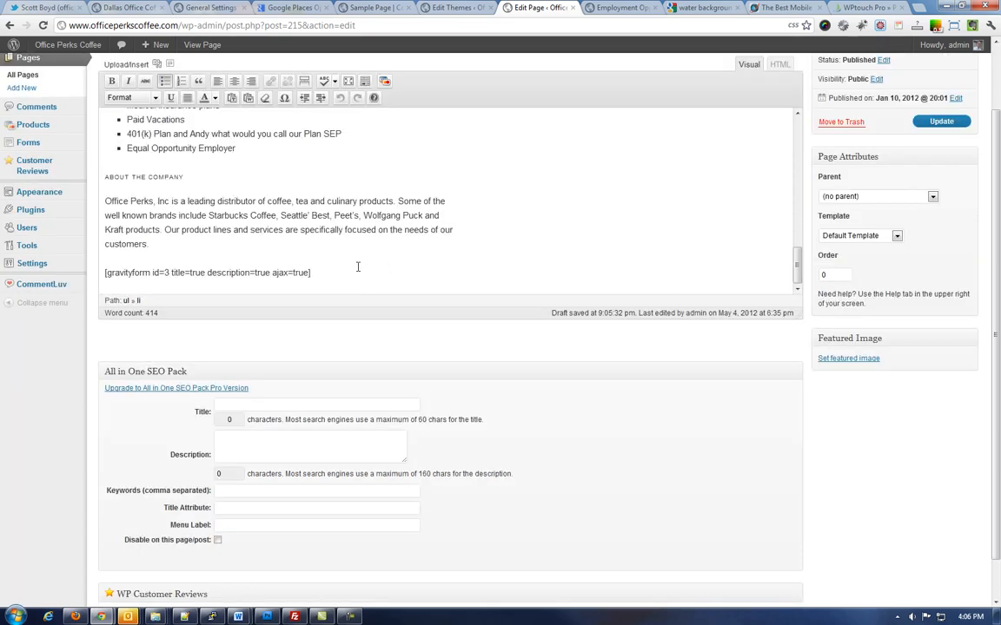
click(176, 270)
key(Return)
key(Return)
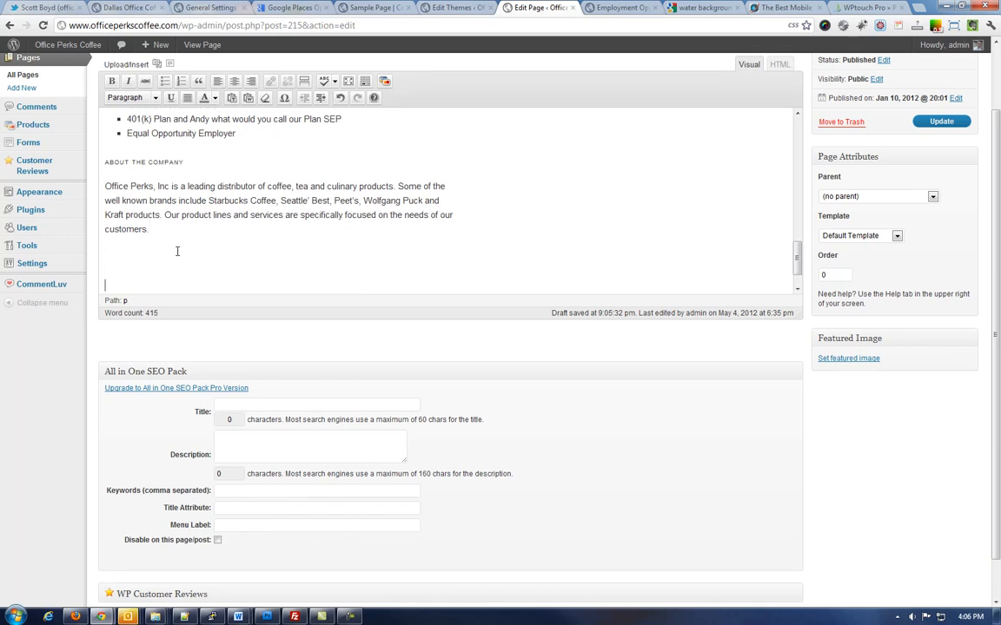
scroll(208, 229, down, 1)
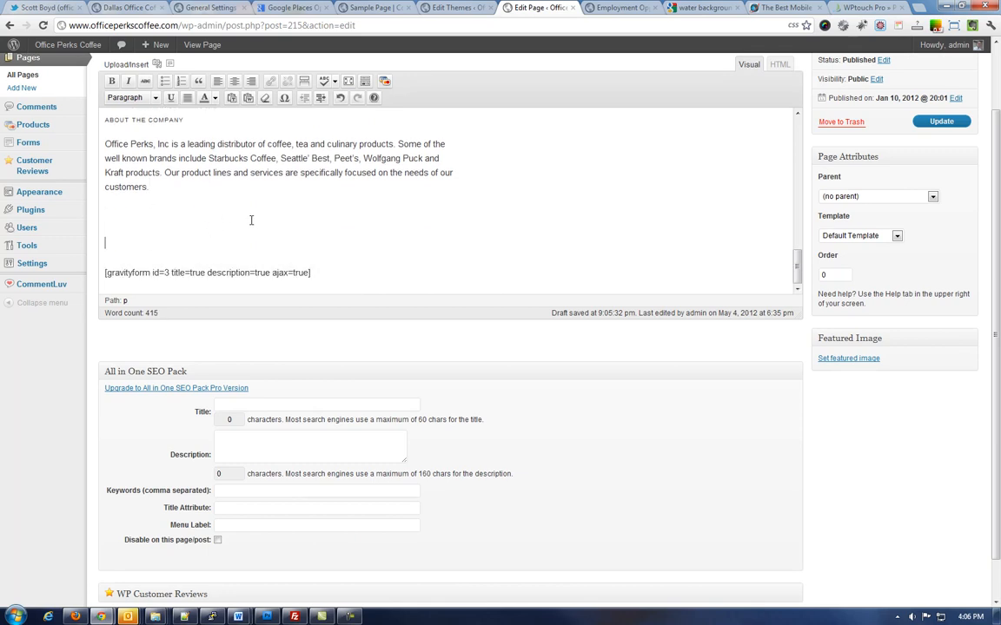
Step: Examine the gravityform shortcode and the empty space above it at the end of the page content
click(318, 272)
drag(318, 272, 105, 274)
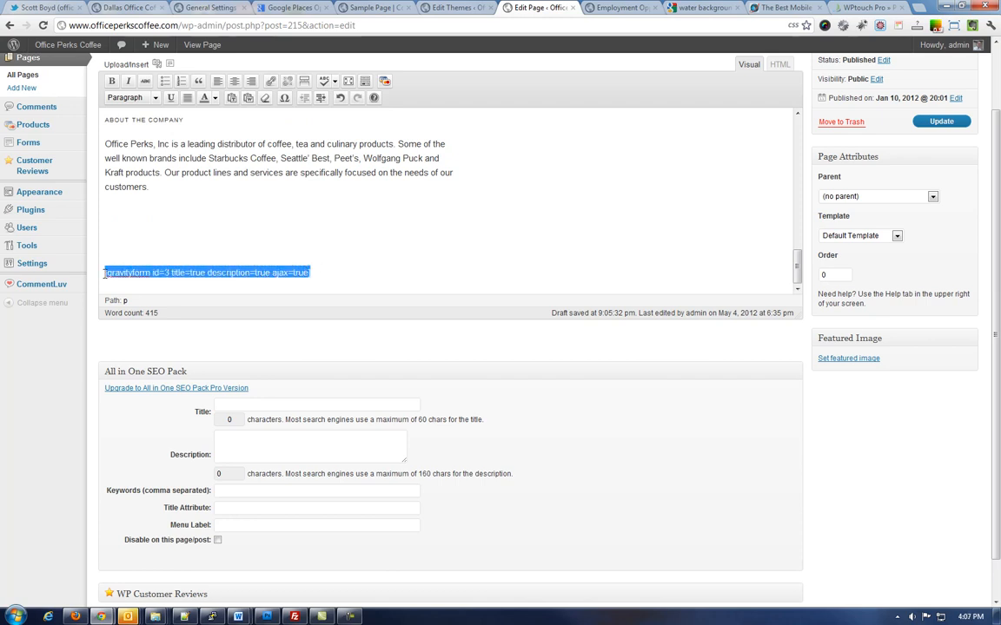
click(323, 274)
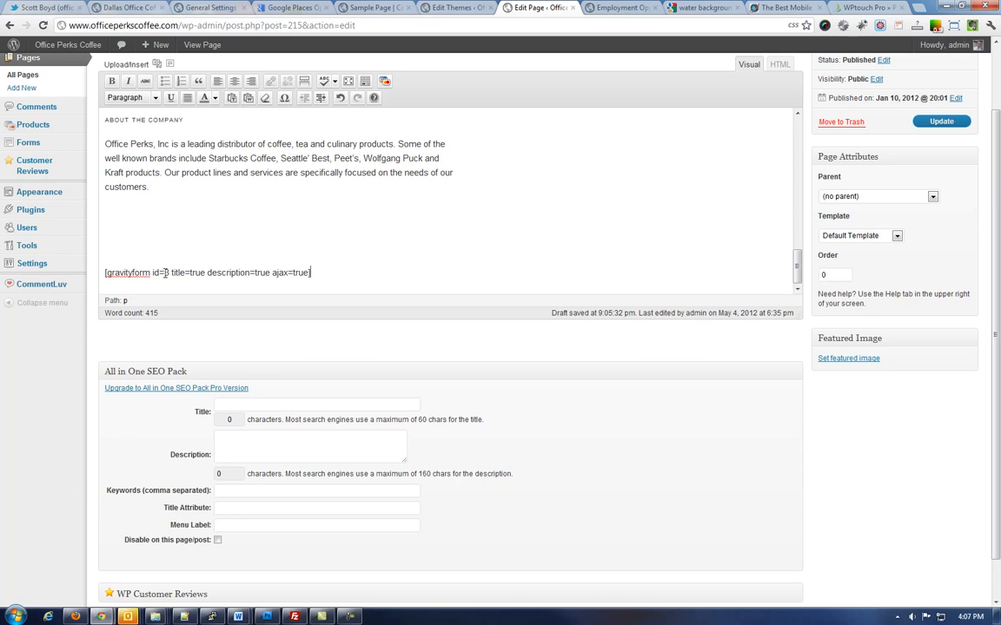
click(112, 242)
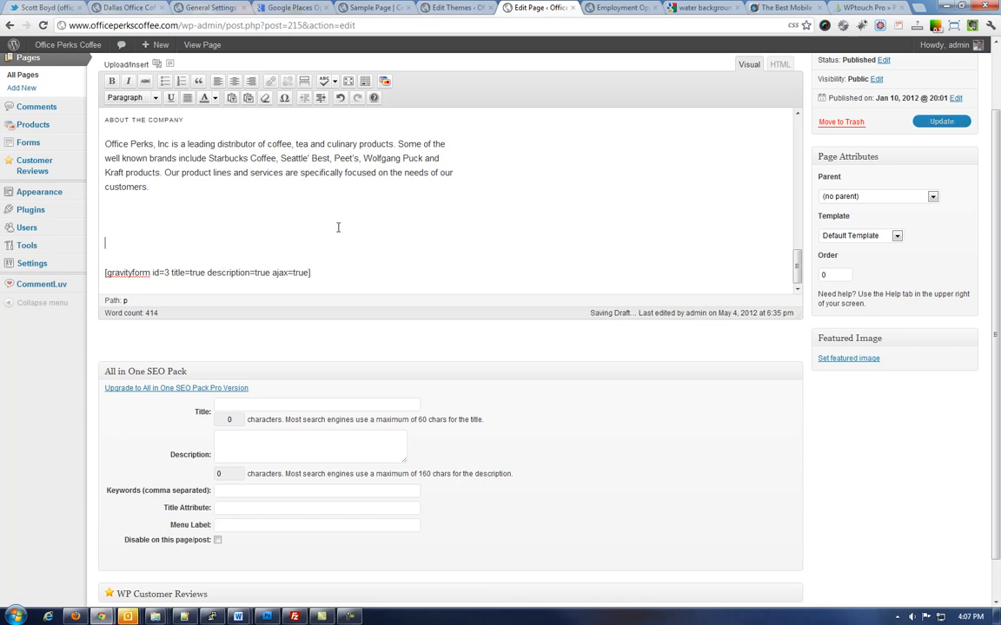
scroll(338, 227, up, 1)
scroll(338, 221, down, 1)
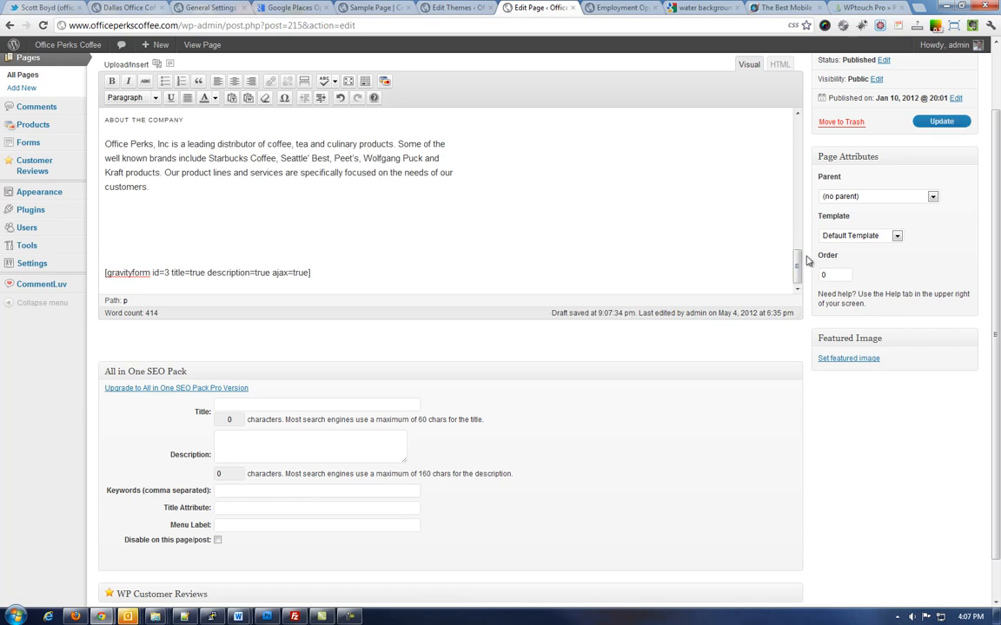
scroll(806, 261, up, 2)
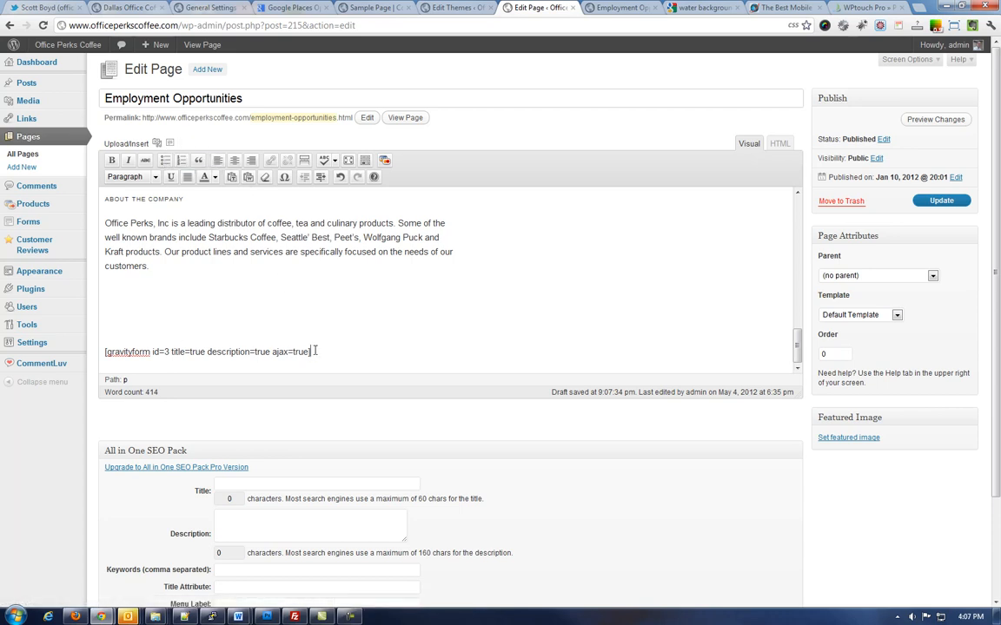
drag(314, 351, 106, 342)
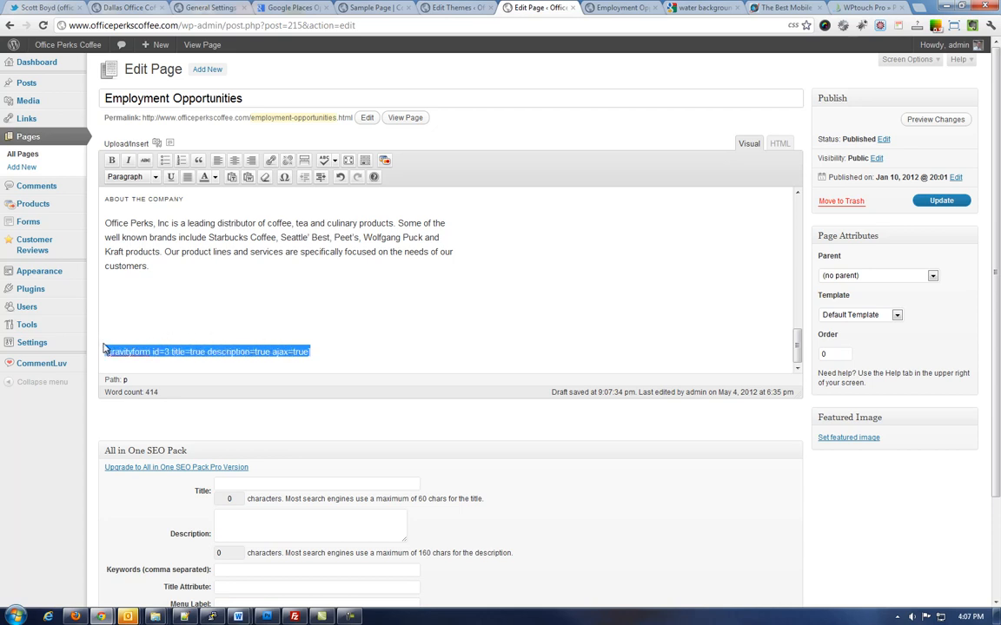
click(145, 351)
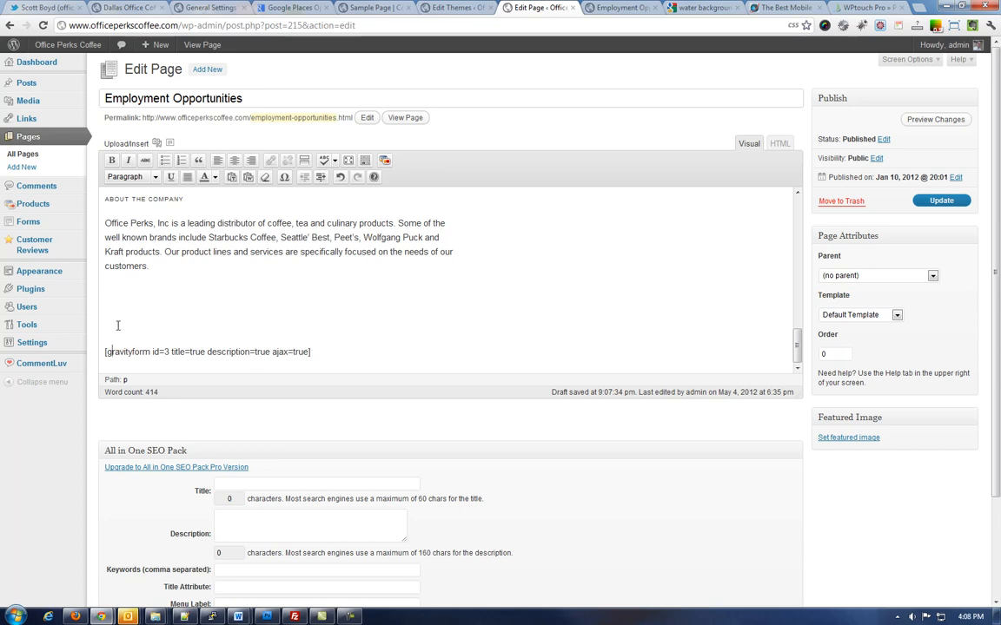
Step: Upload the image "Business card comp #2 .jpg" from the computer's Artwork folder as media for the page
click(157, 146)
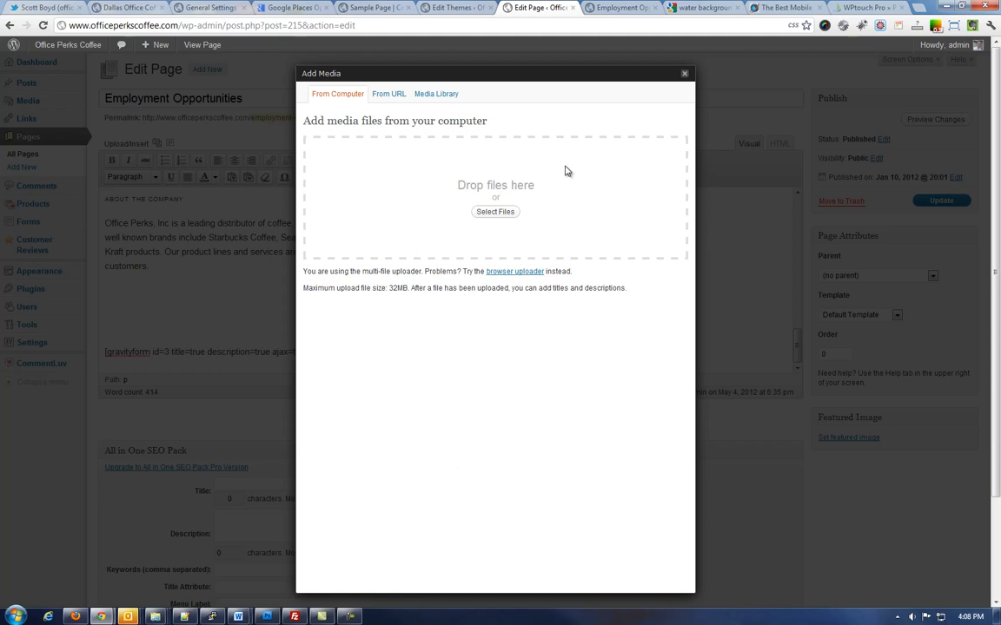
click(507, 216)
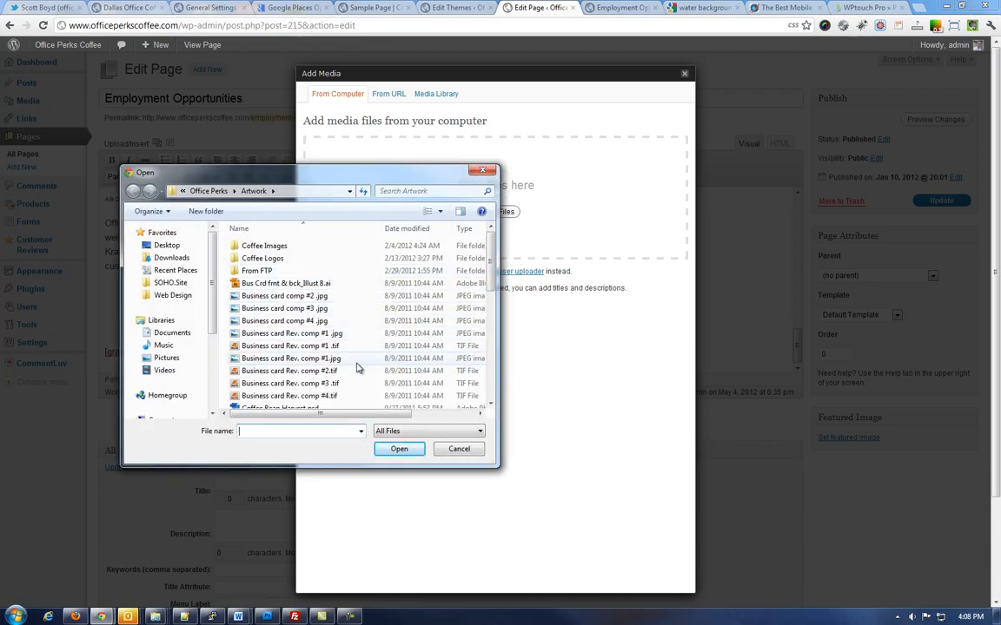
click(342, 298)
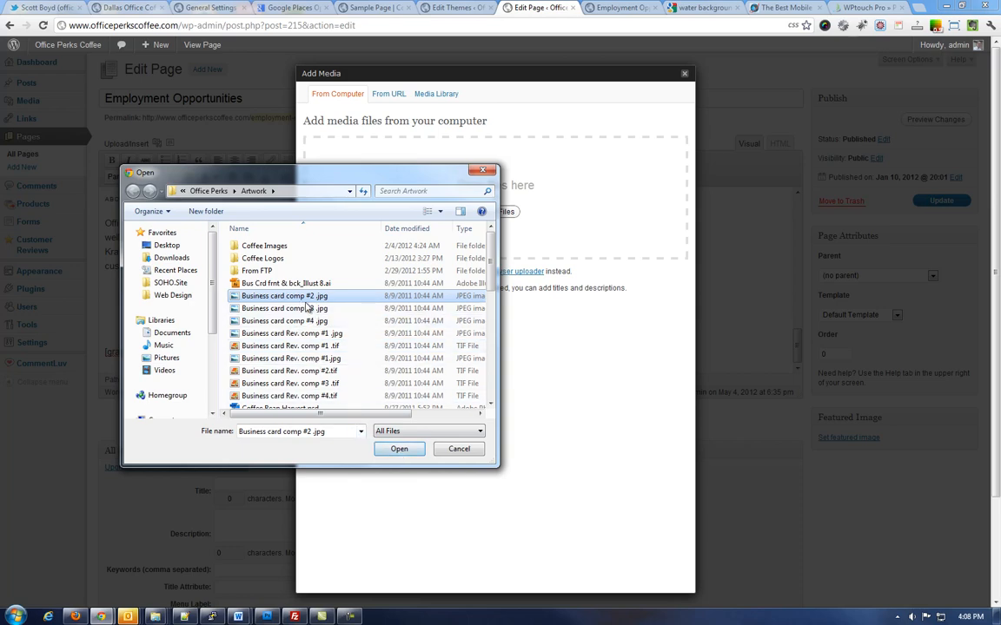
click(400, 449)
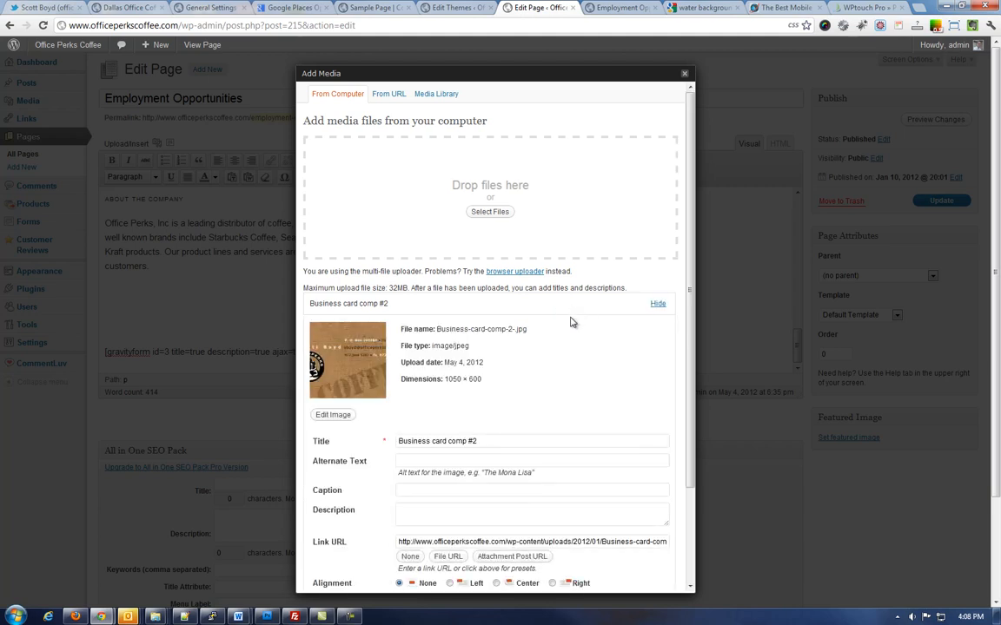
Step: Copy the image title "Business card comp #2" into the alternate text of the uploaded image
drag(692, 275, 694, 375)
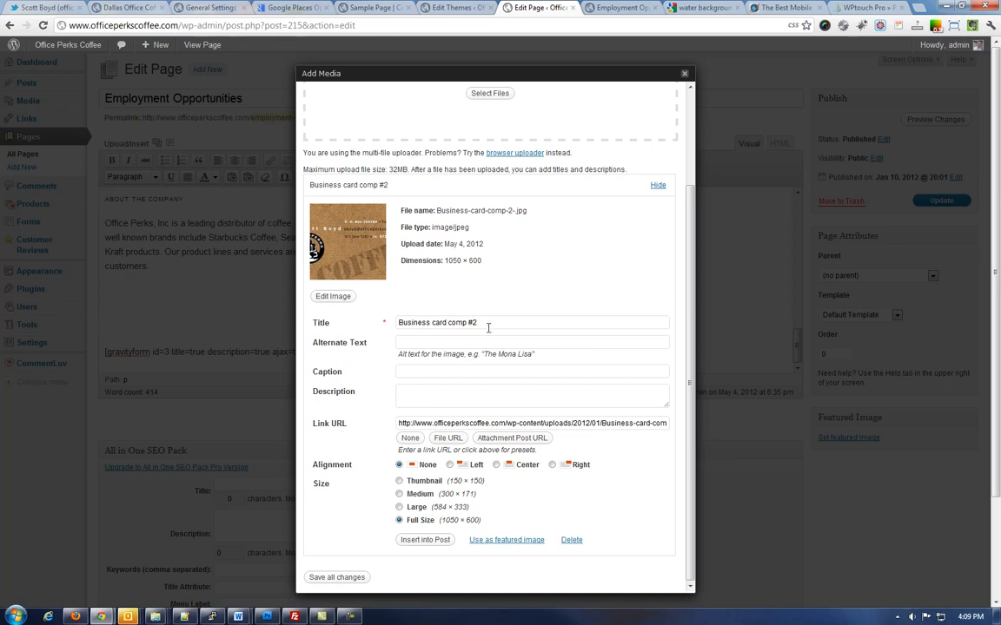
drag(479, 322, 397, 322)
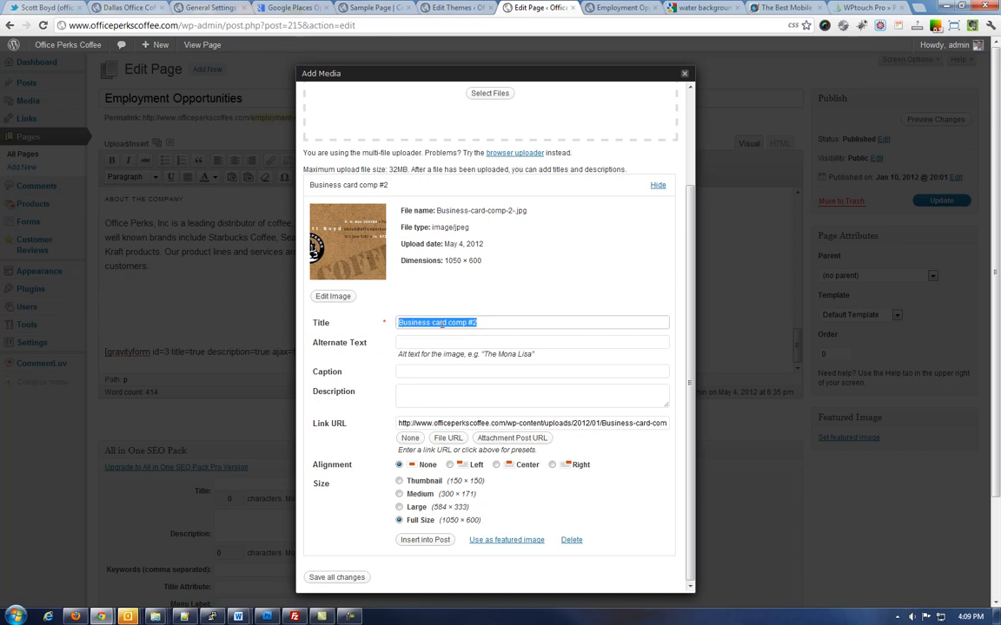
key(ctrl+c)
click(451, 342)
key(ctrl+v)
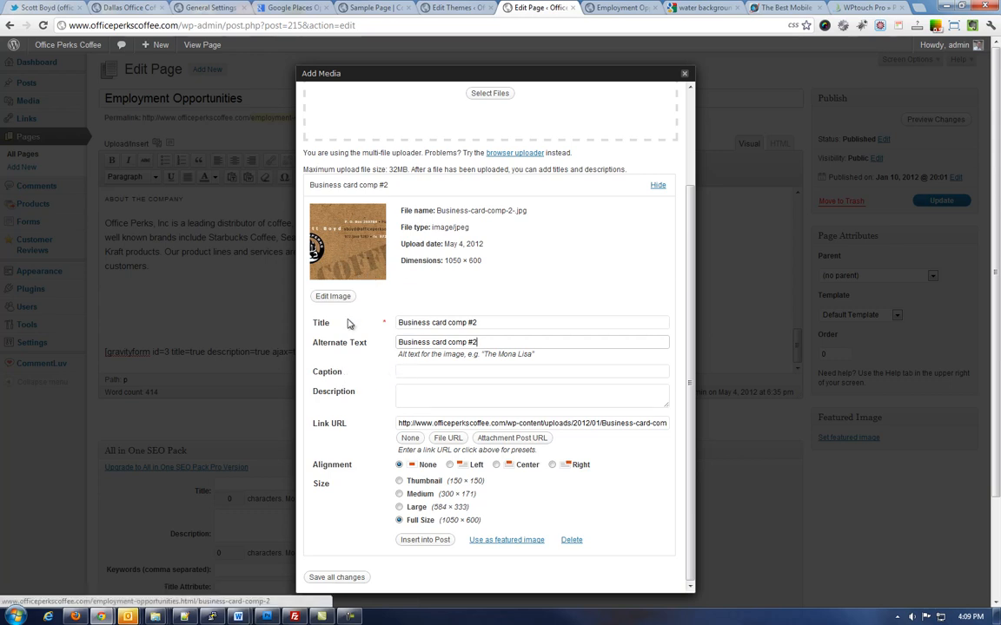
Step: Check the image's description and link URL, then insert it into the page at Medium size (300 × 171)
click(414, 394)
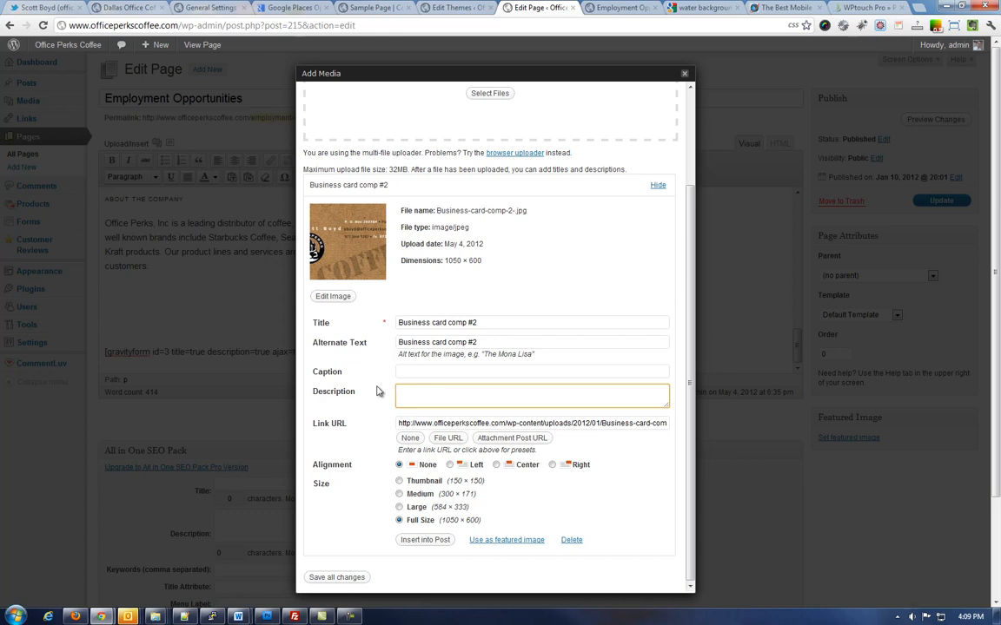
click(429, 423)
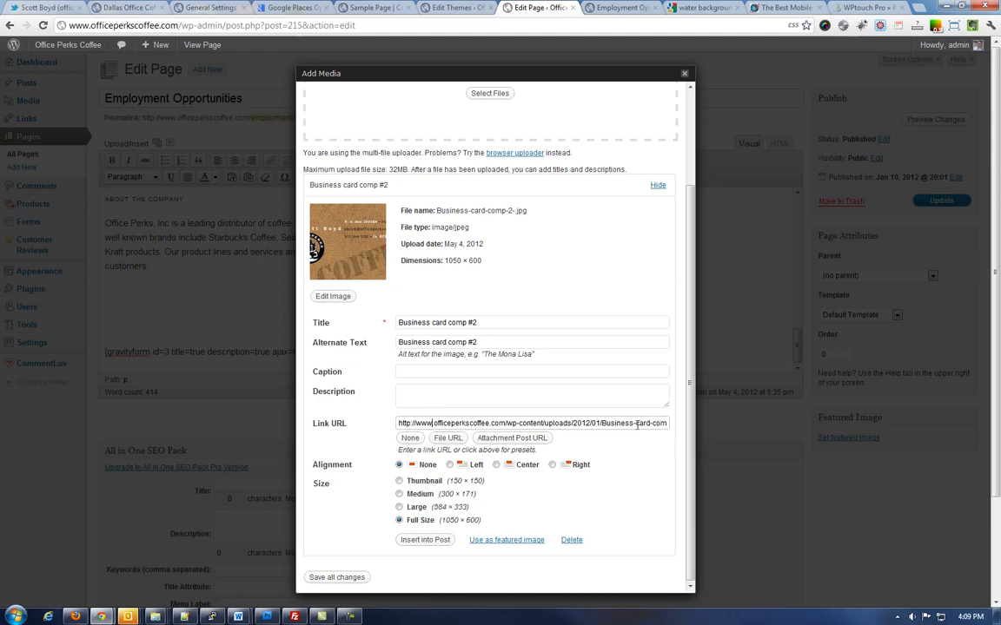
drag(637, 424, 674, 426)
click(643, 423)
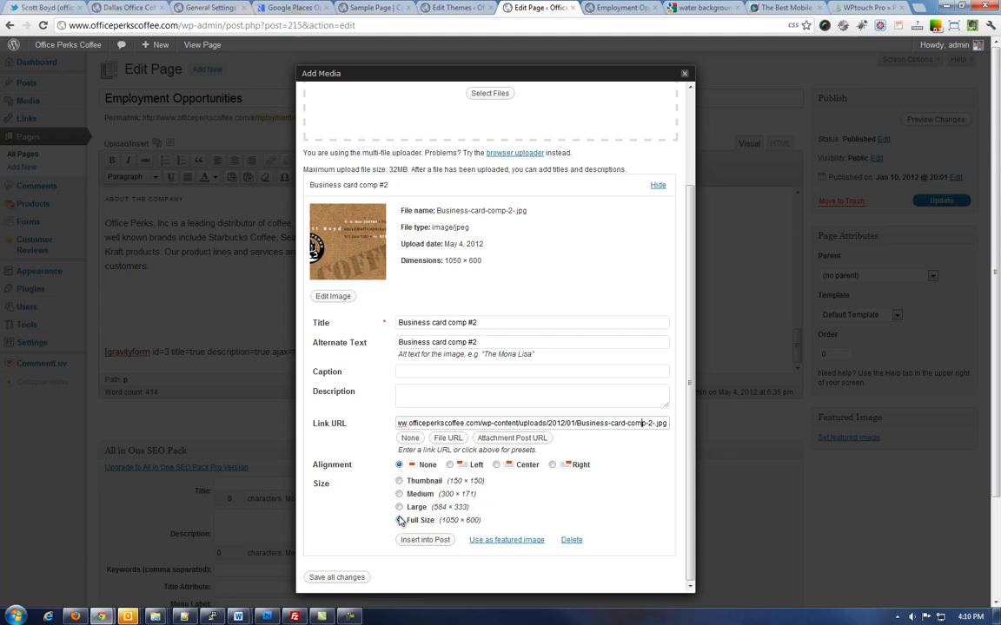
click(400, 494)
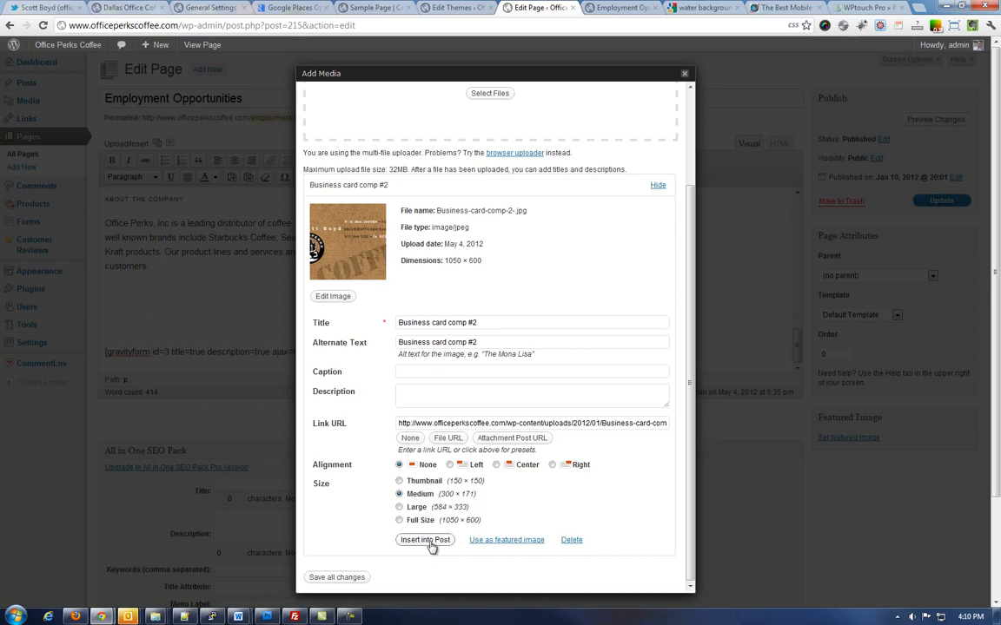
click(429, 542)
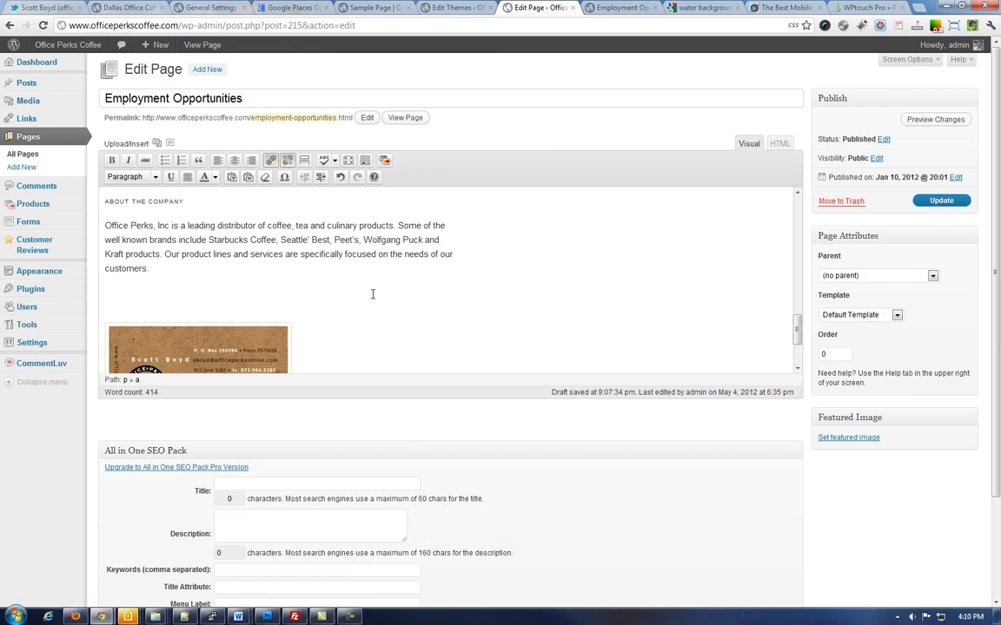
scroll(373, 294, down, 2)
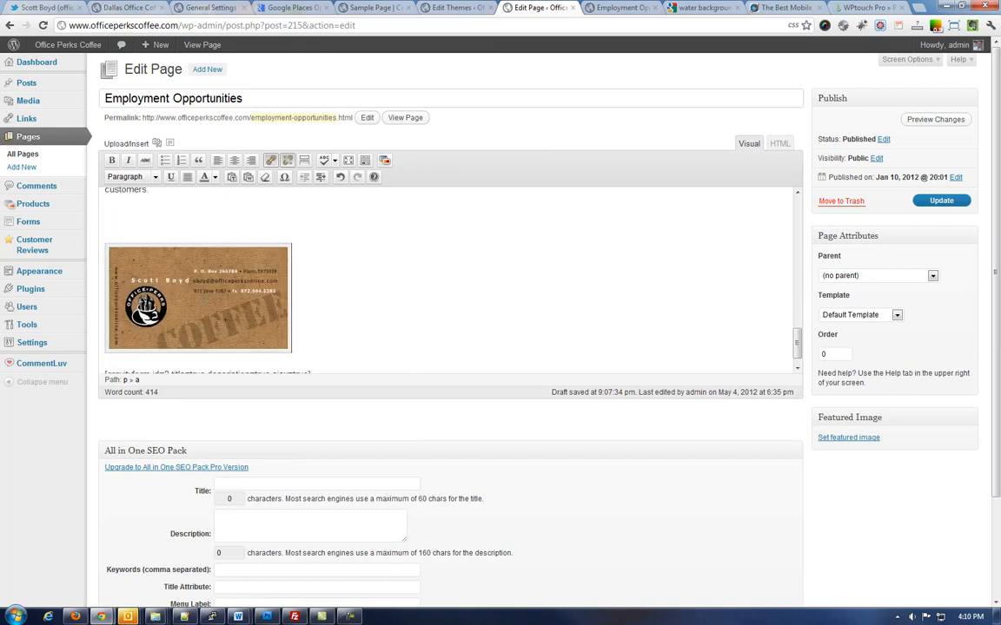
Step: Start adding media on the empty line above the business card image, check the Media Library, and choose insertion from a URL
click(152, 224)
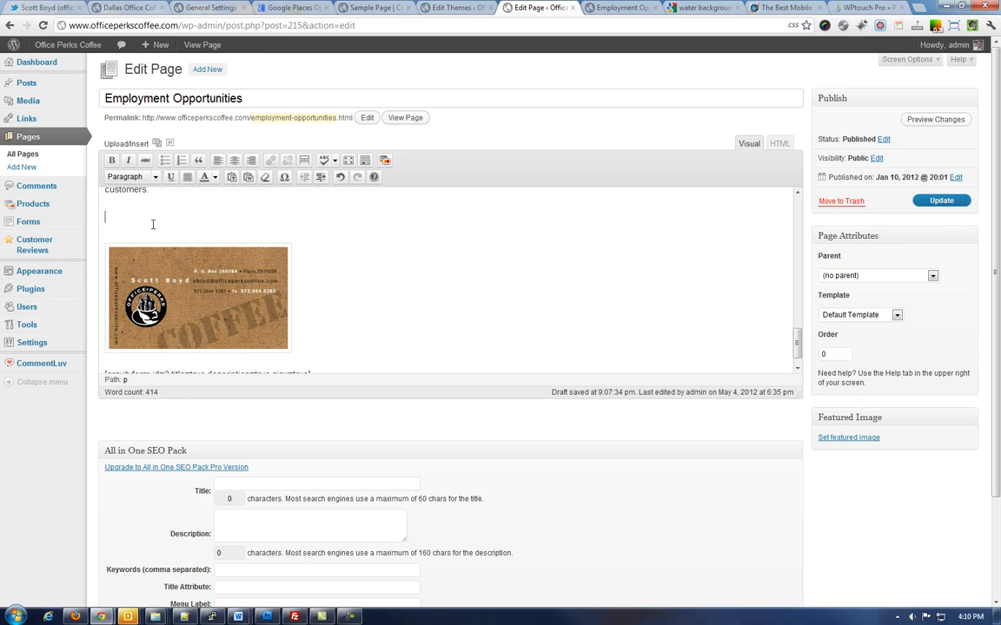
click(158, 146)
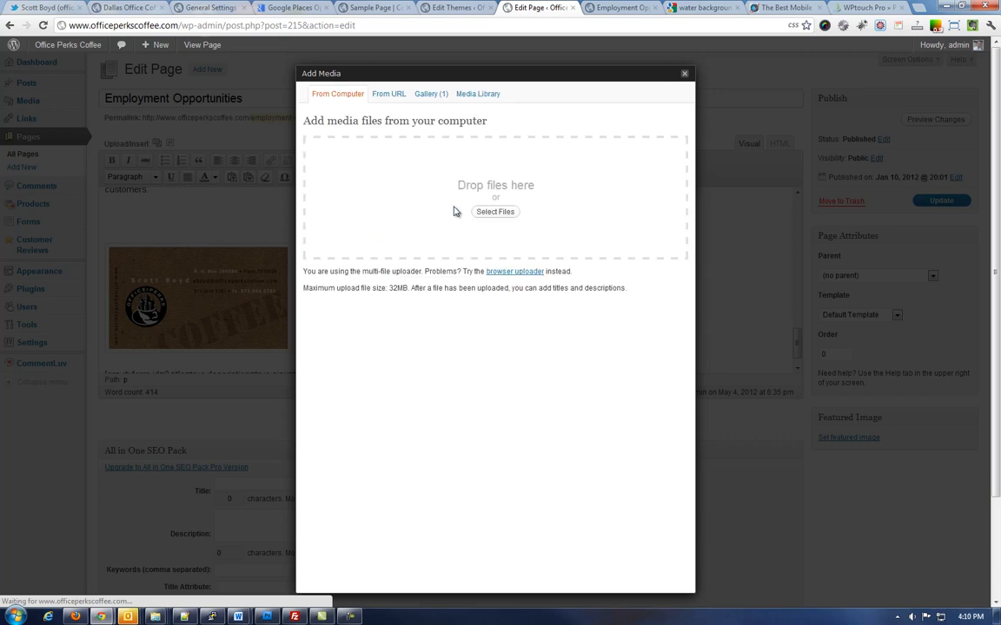
click(480, 96)
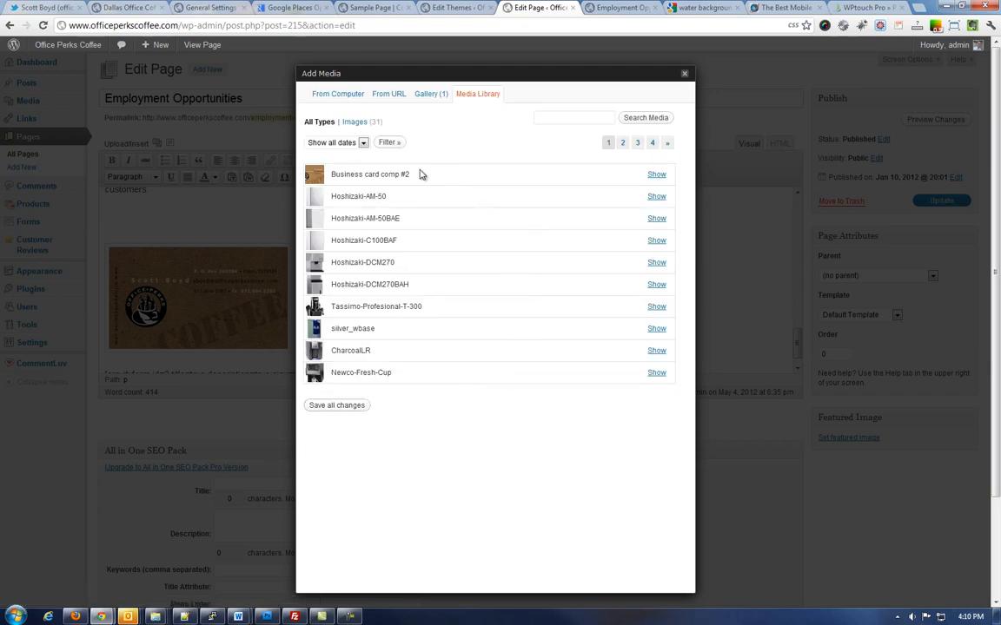
click(438, 99)
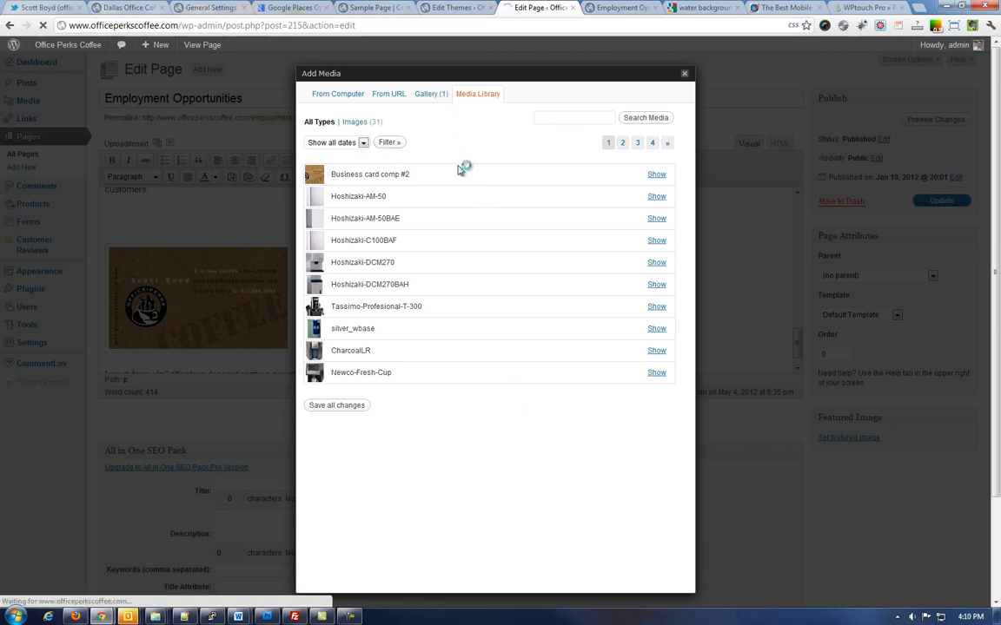
click(389, 96)
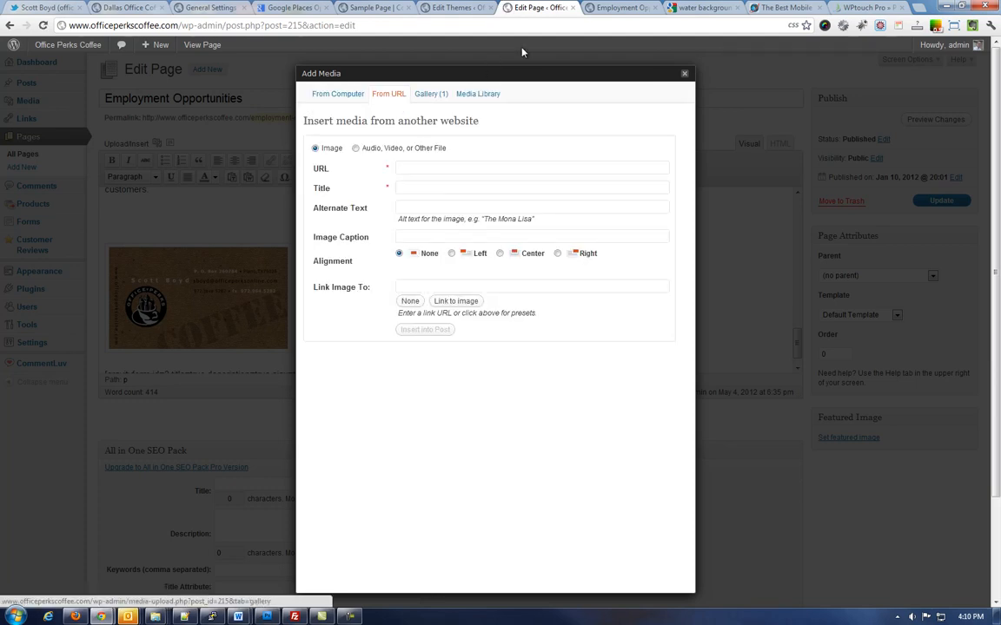
Step: Switch to the browser tab showing WPtouch Pro, go to YouTube and search for "officeperks"
click(849, 9)
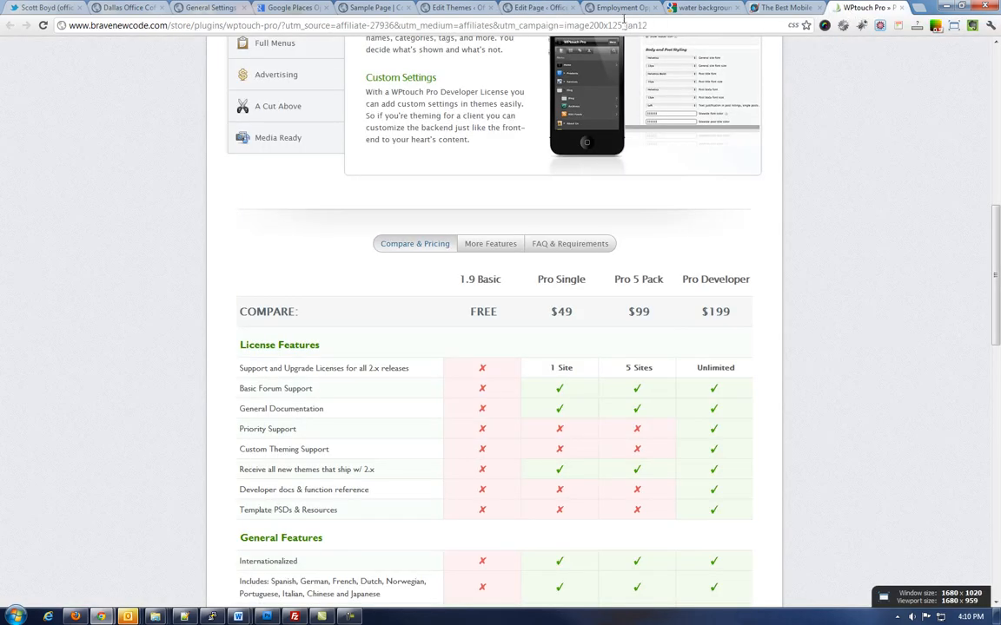
click(622, 23)
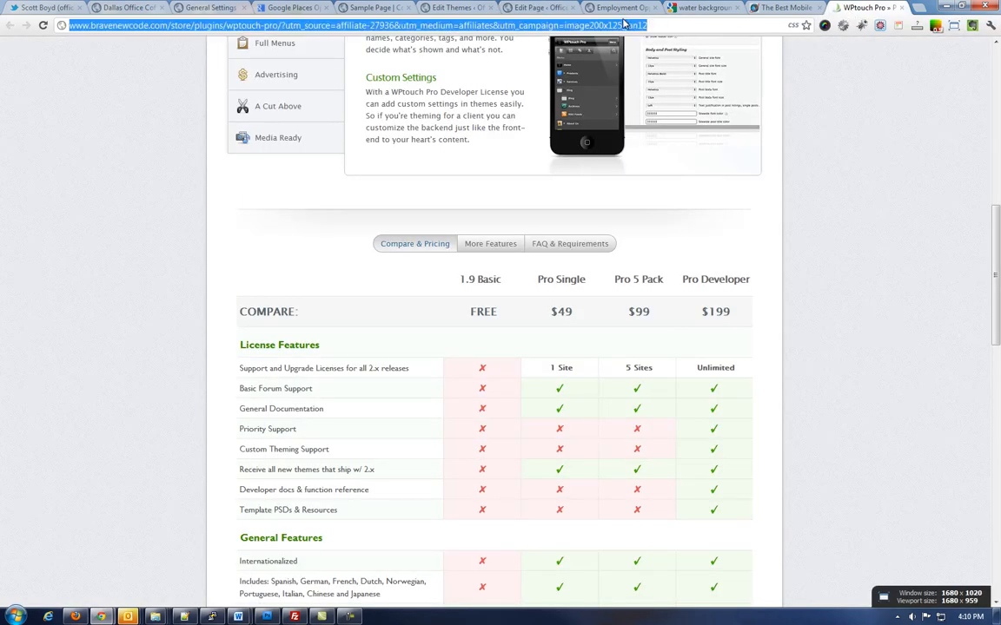
text(youtube.)
key(Return)
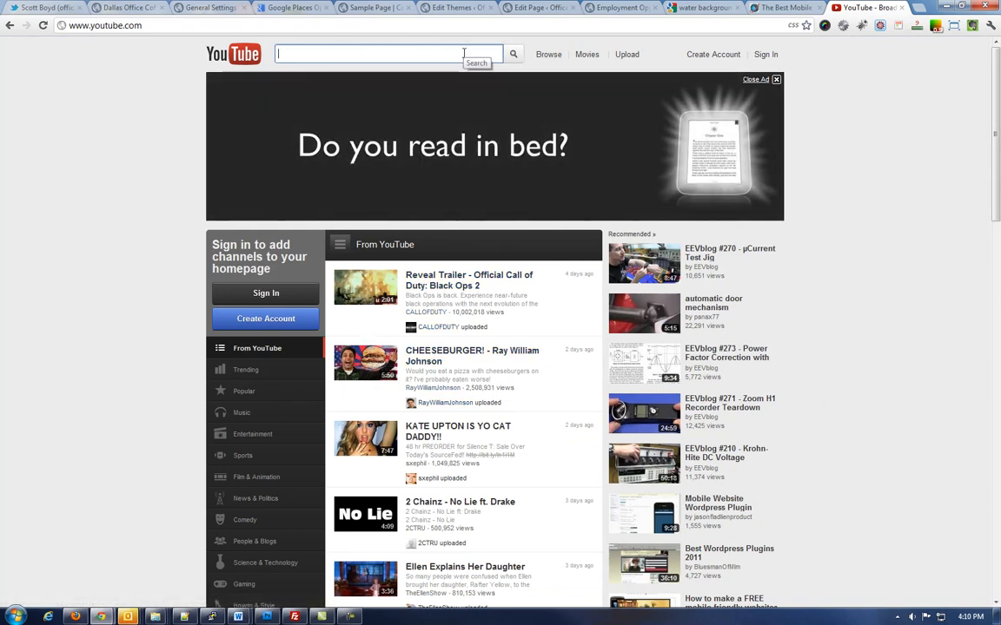
text(officeperks)
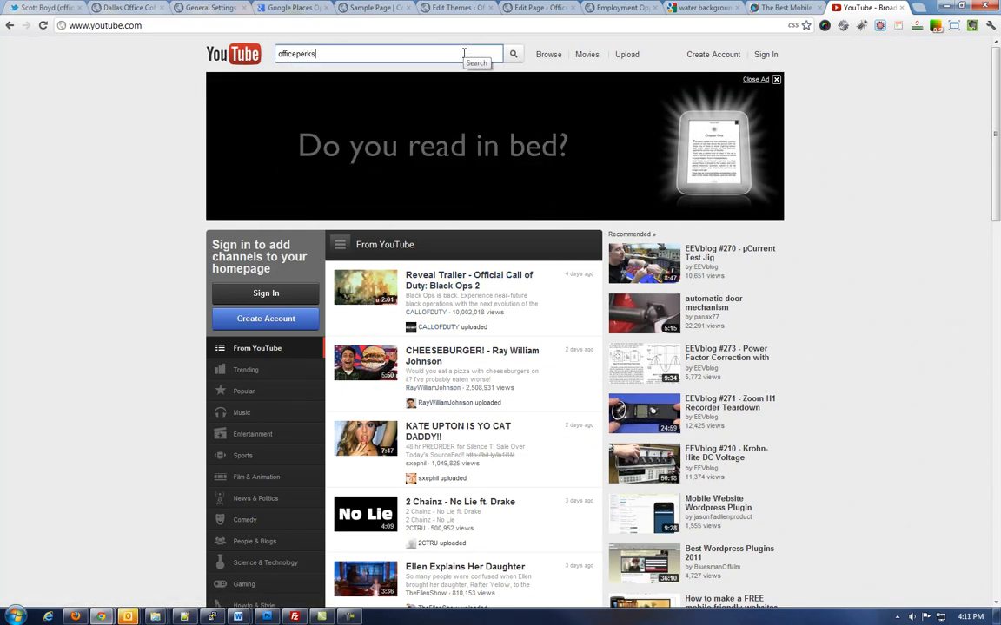
key(Return)
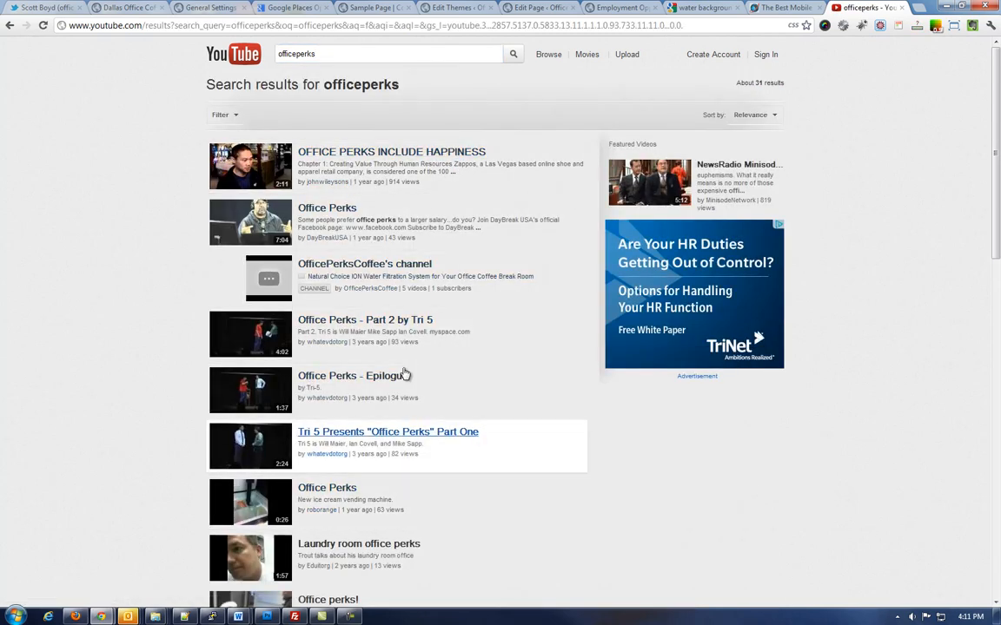
Step: Refine the YouTube search to "officeperkscoffee"
click(314, 53)
text(coff)
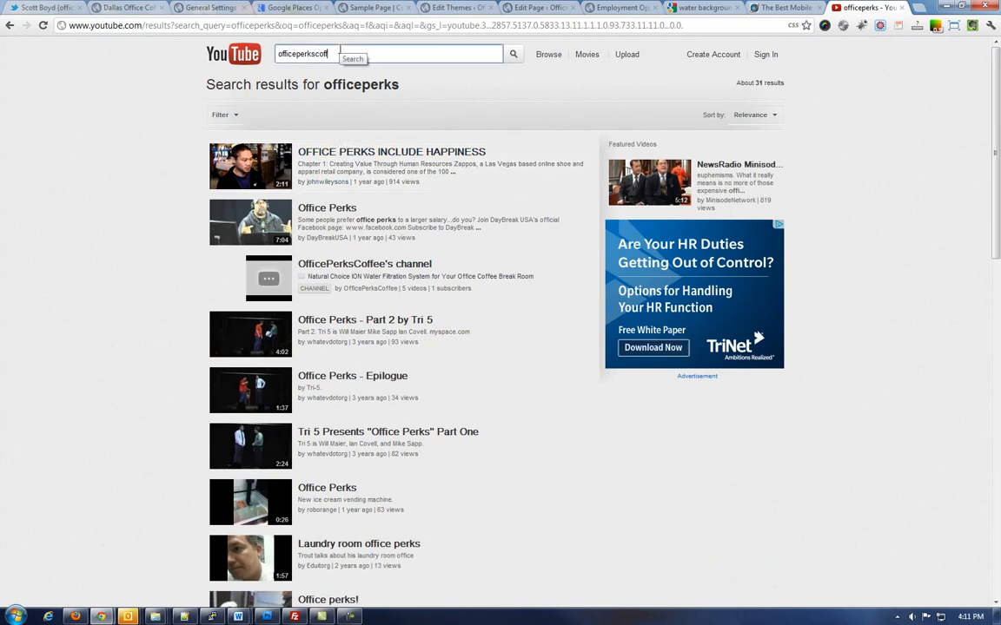
text(ee)
key(Return)
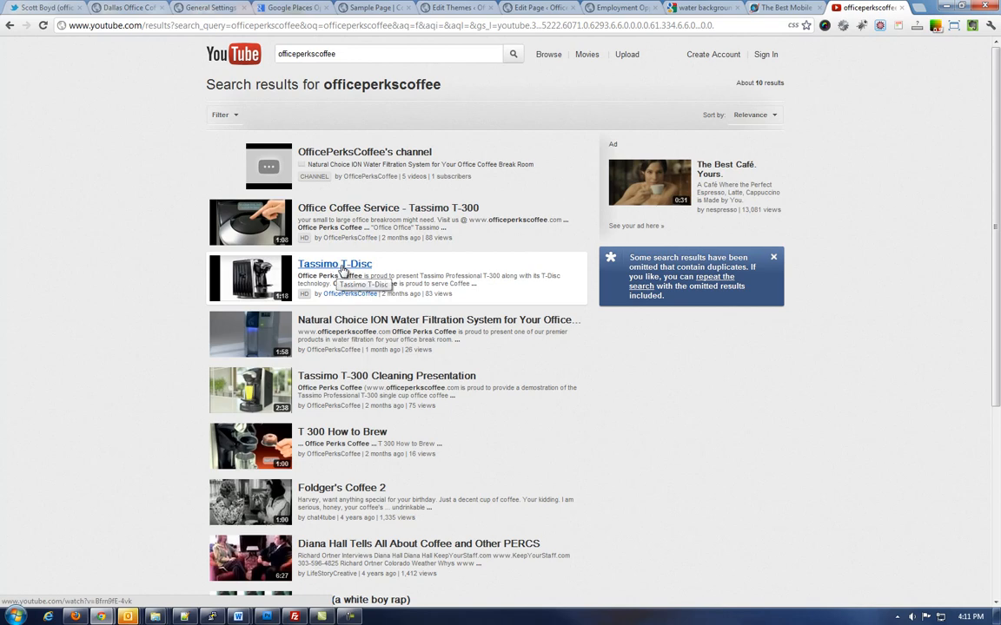
Step: Open the Natural Choice ION Water Filtration System video and copy its share link
click(369, 323)
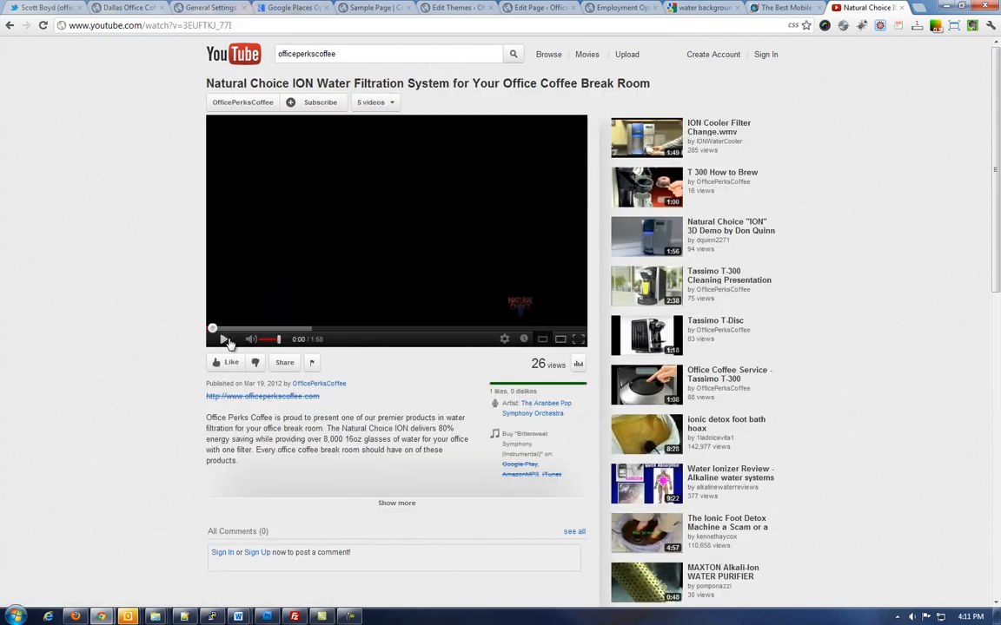
click(283, 363)
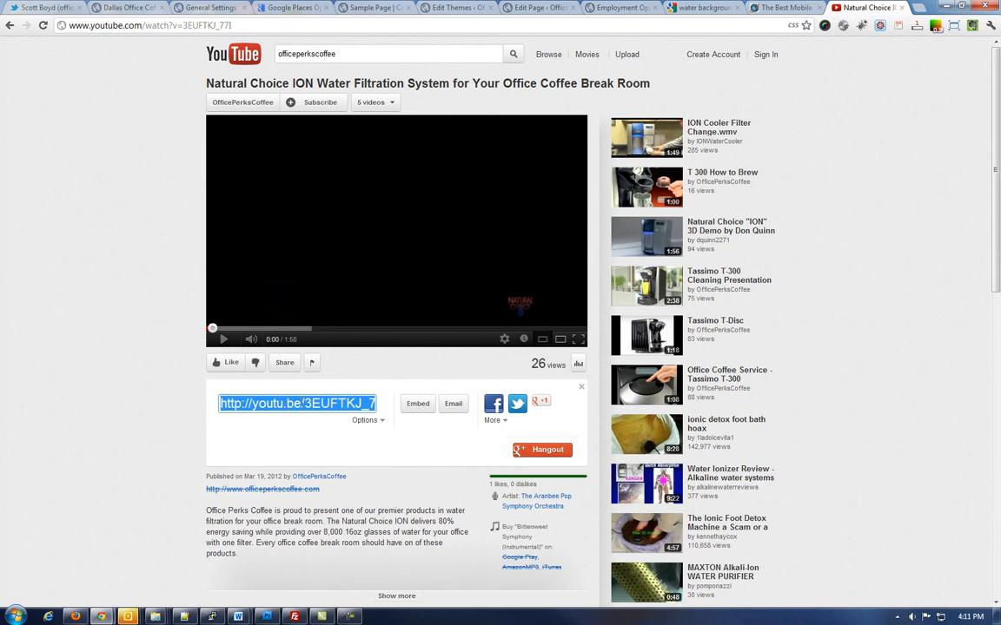
right_click(301, 402)
click(323, 449)
click(517, 9)
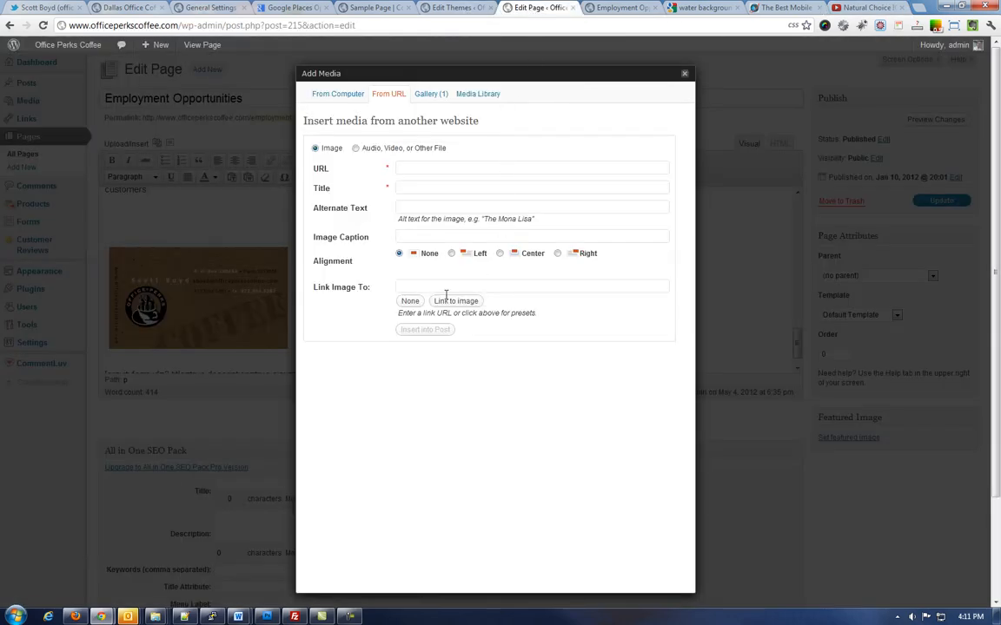
click(356, 150)
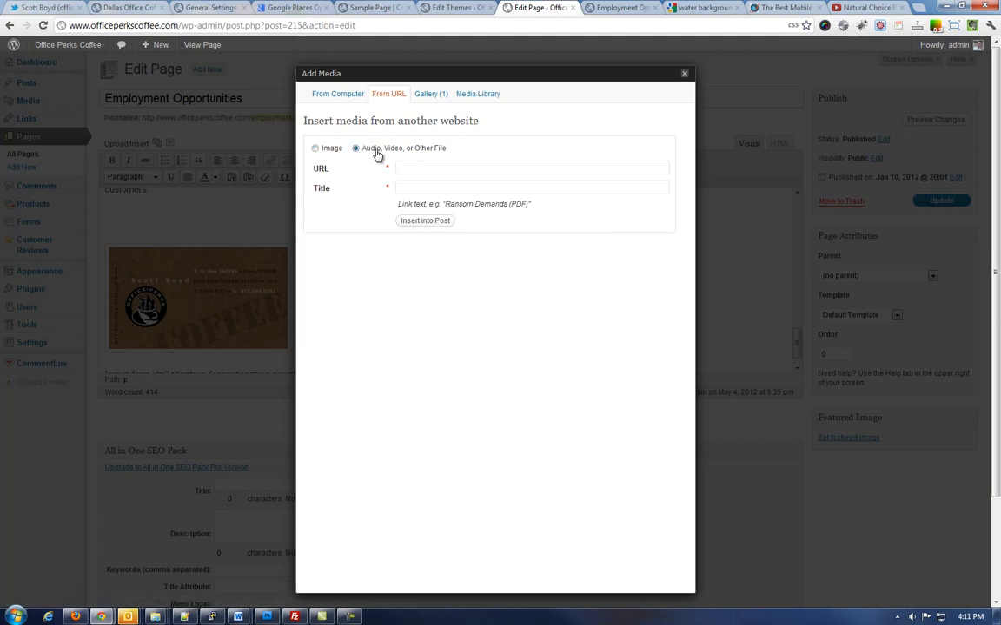
click(420, 168)
text(http://youtu.be/3EUFTKJ_77I)
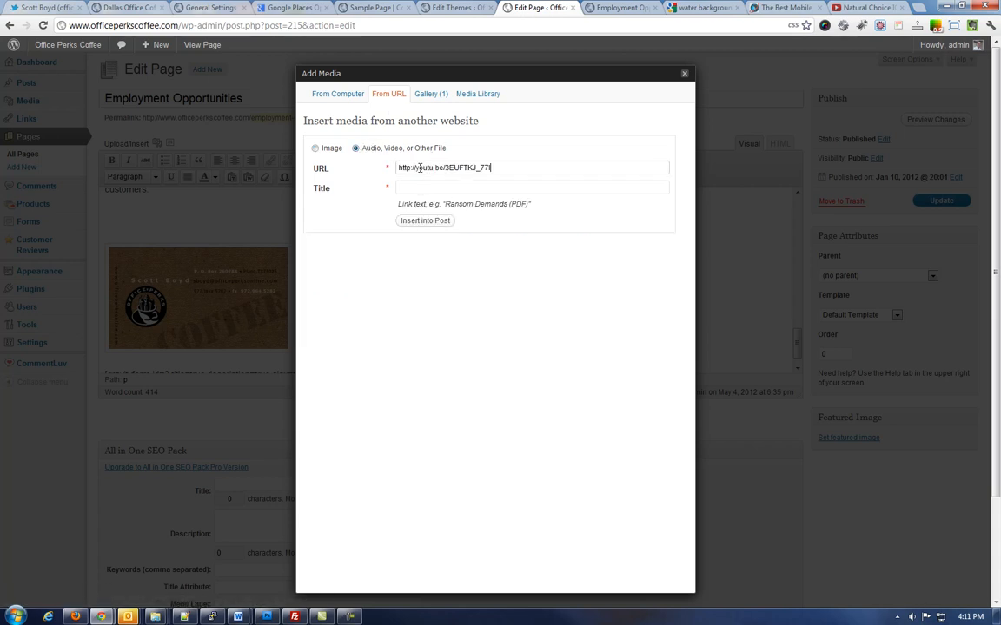
click(400, 188)
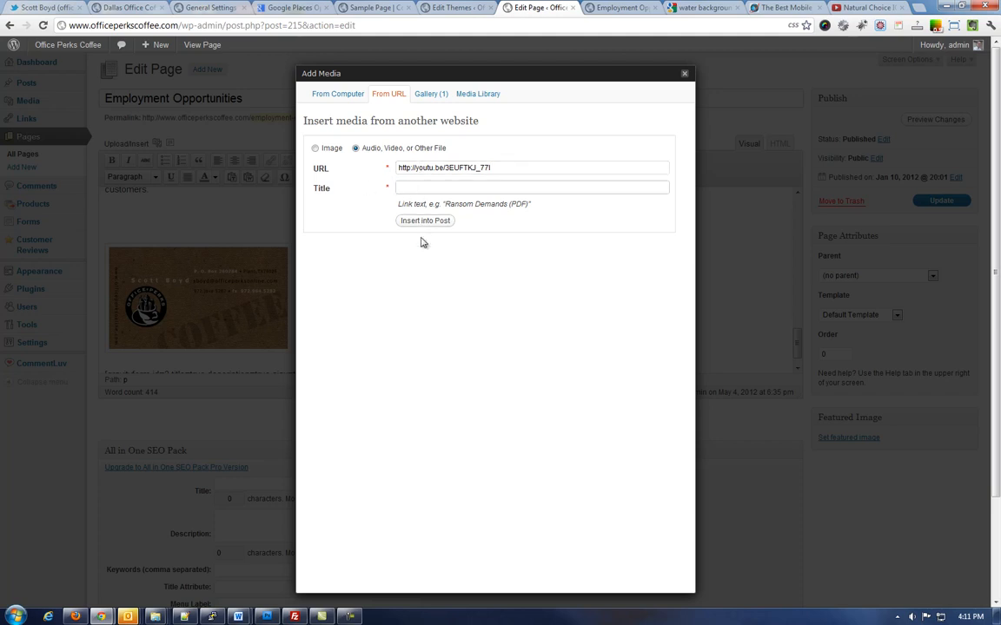
text(lo)
click(429, 224)
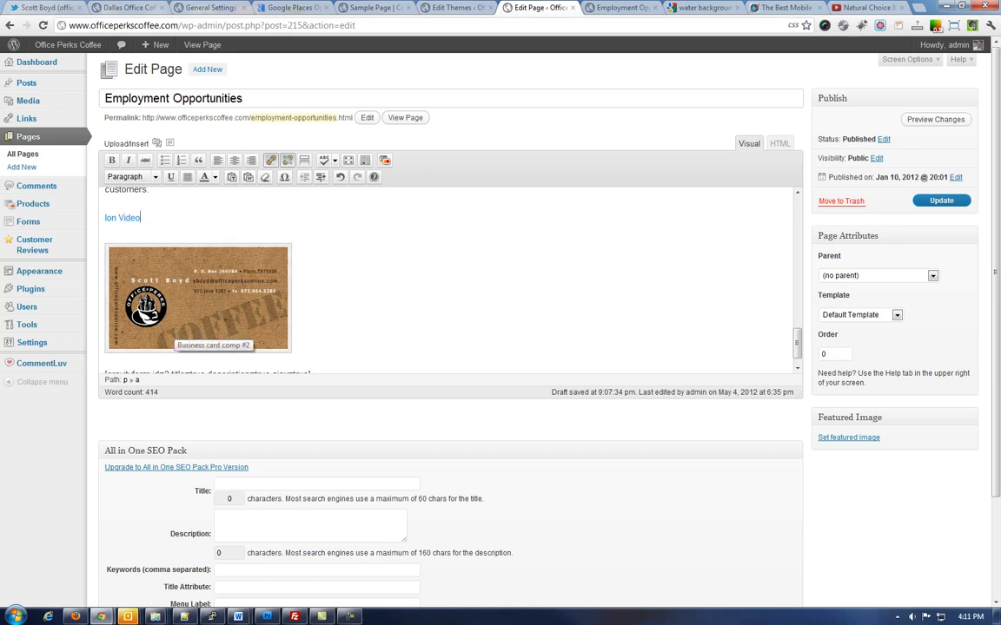
Step: Review the page's publish status choices and its visibility options, cancelling out of both
click(363, 306)
scroll(363, 306, down, 1)
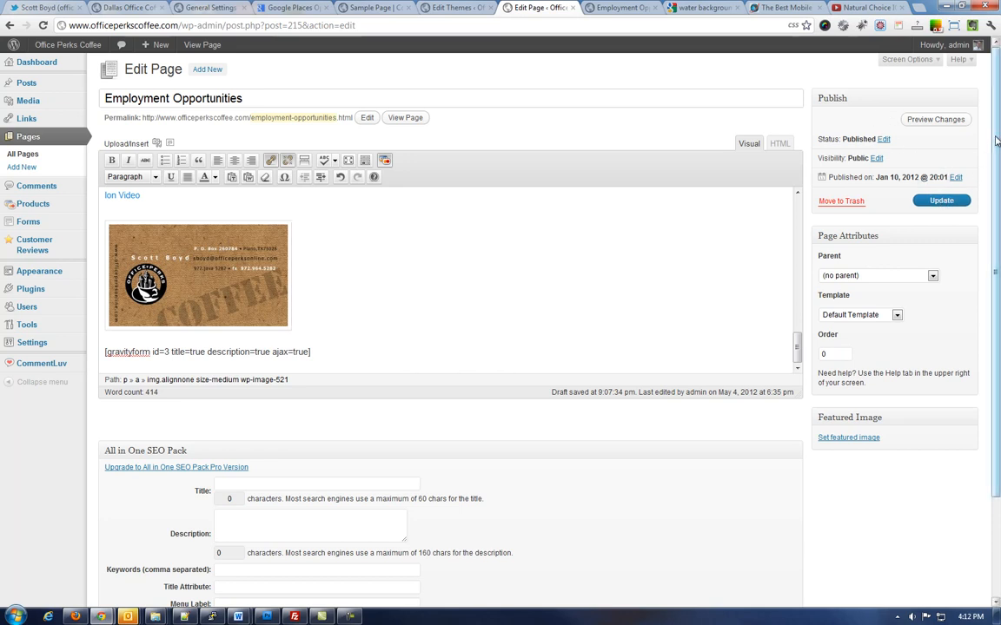
mouse_move(997, 137)
mouse_down()
mouse_move(997, 169)
mouse_move(997, 138)
mouse_up()
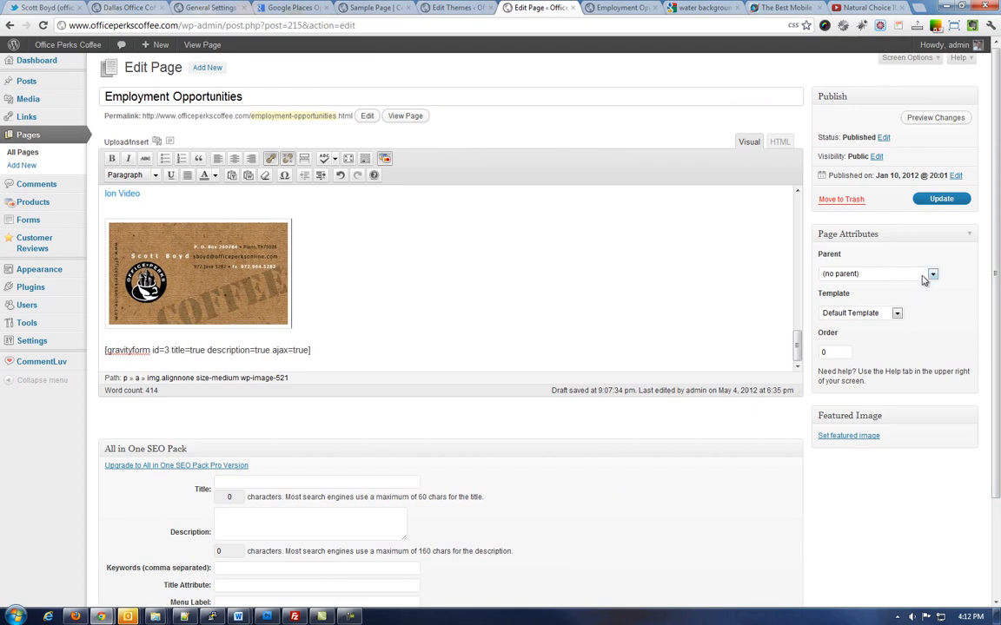
click(882, 138)
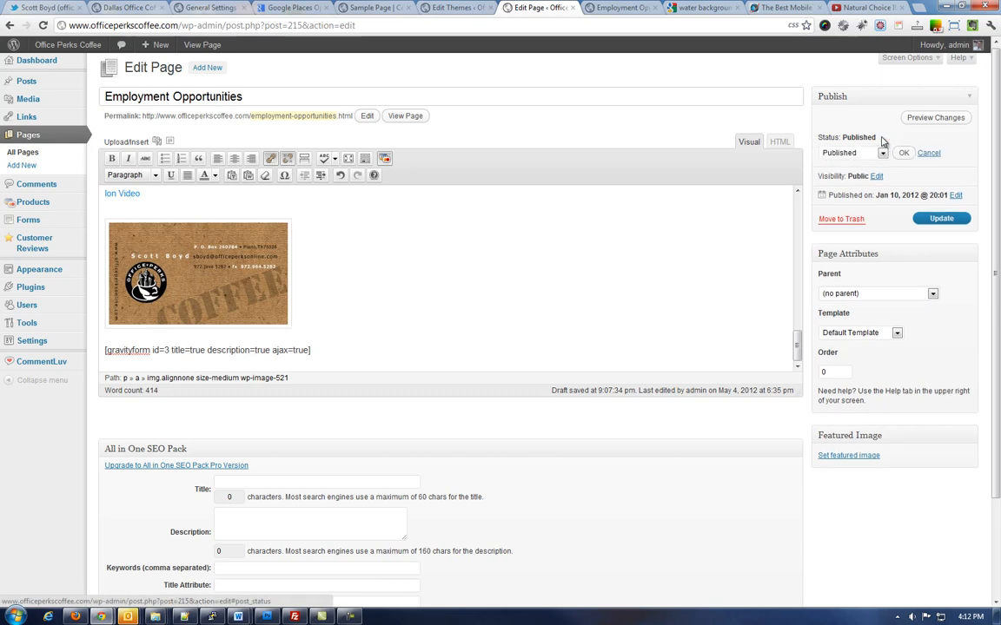
click(881, 155)
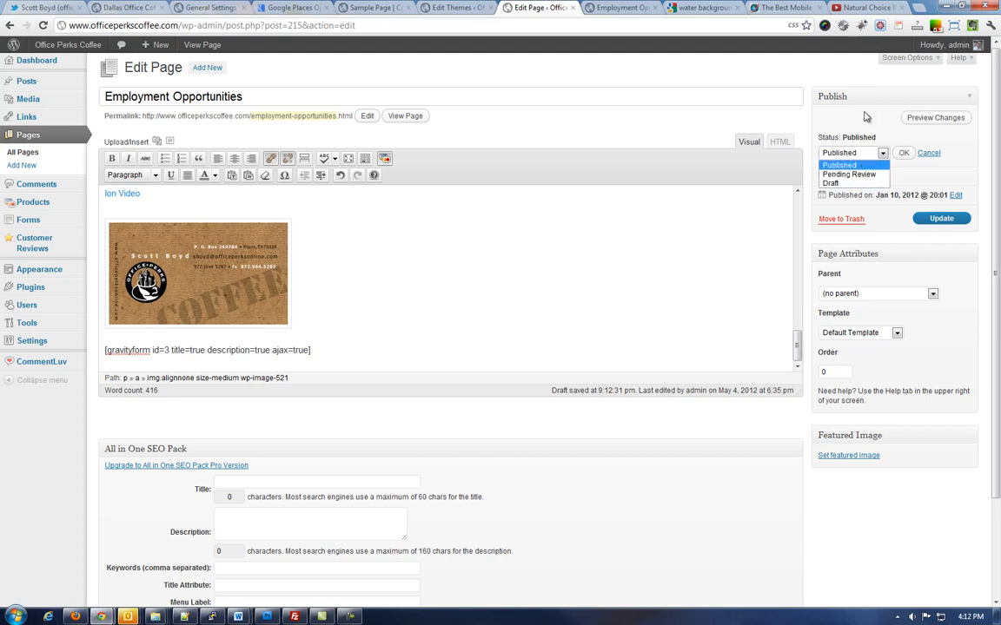
click(927, 157)
click(928, 153)
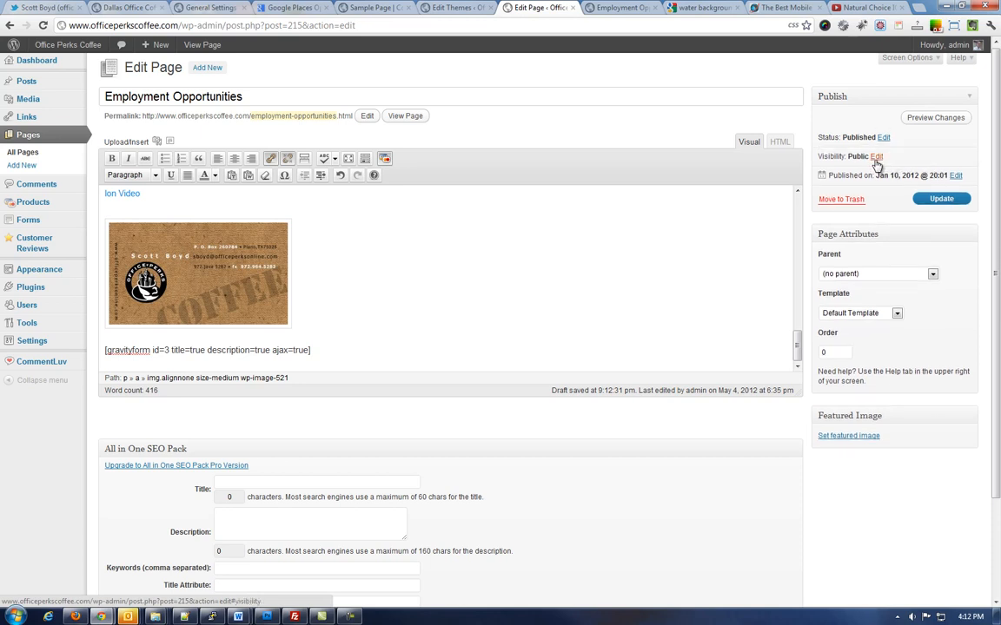
click(876, 161)
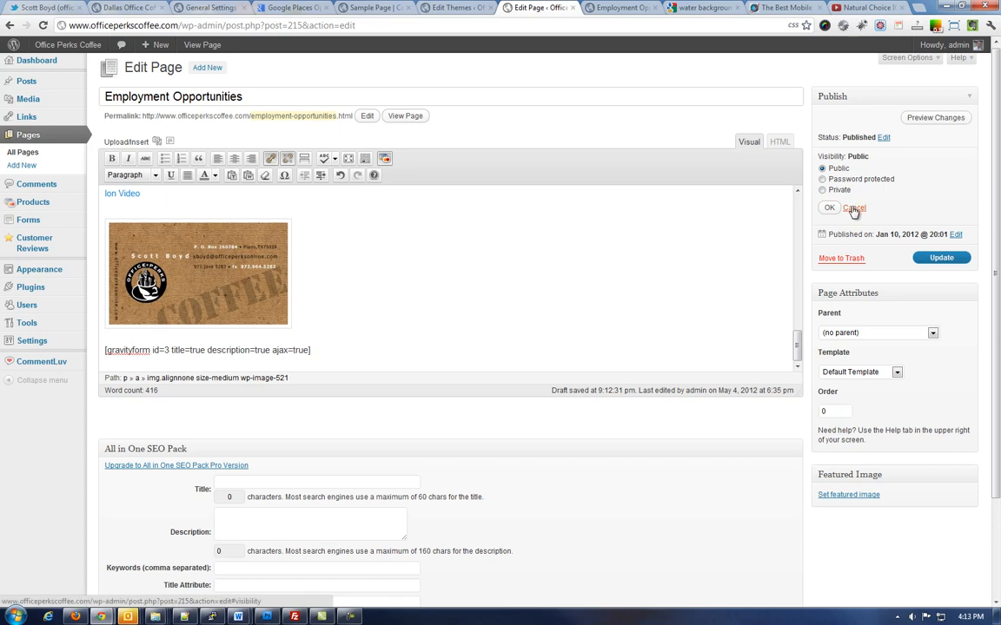
click(853, 209)
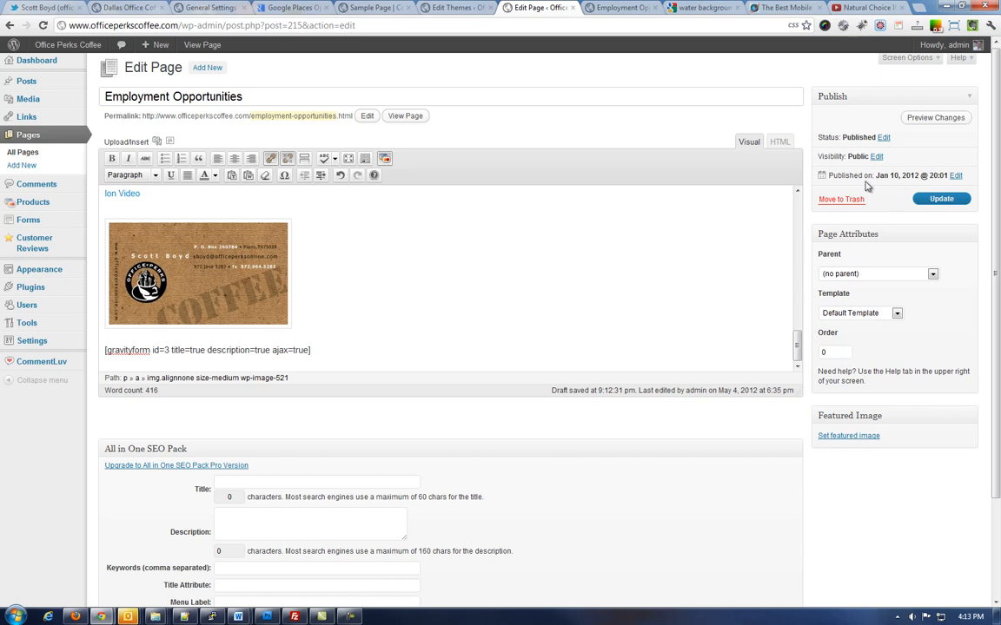
Step: Review the page's publish date fields, cancelling out of them, and the parent and template choices, keeping no parent and Default Template
click(955, 175)
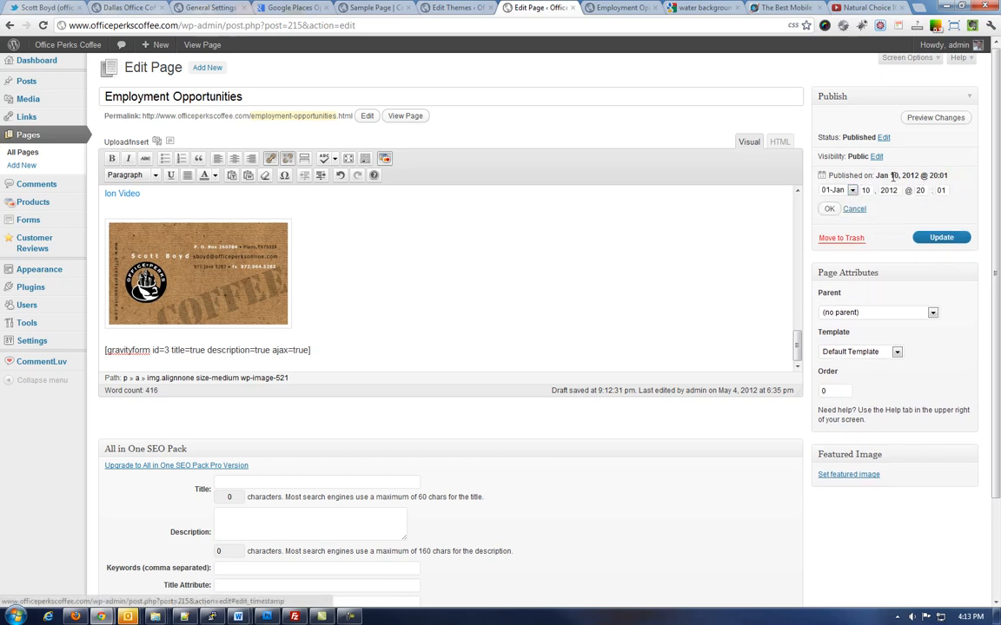
click(856, 210)
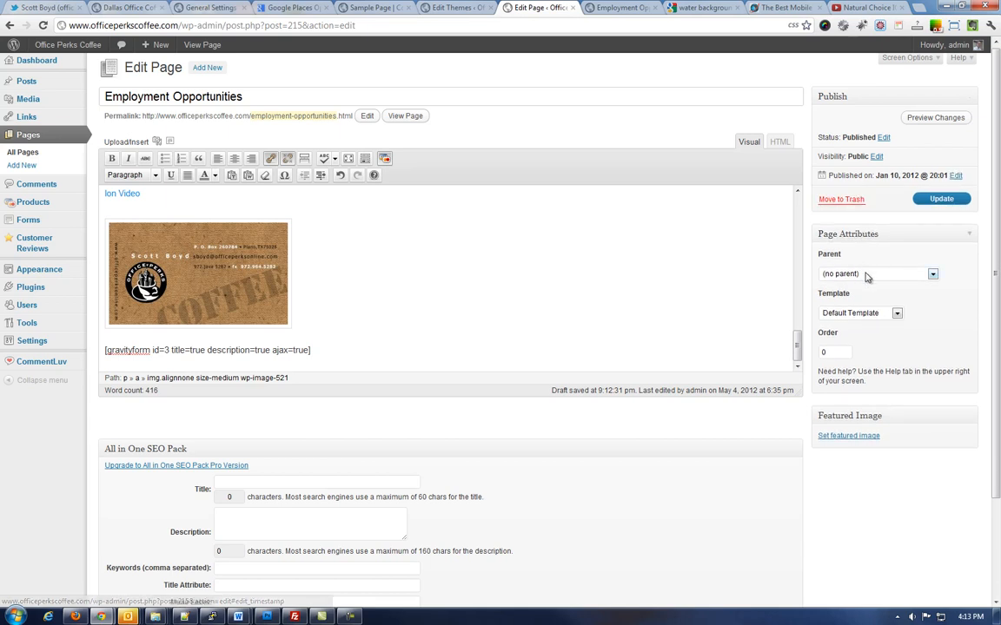
click(921, 275)
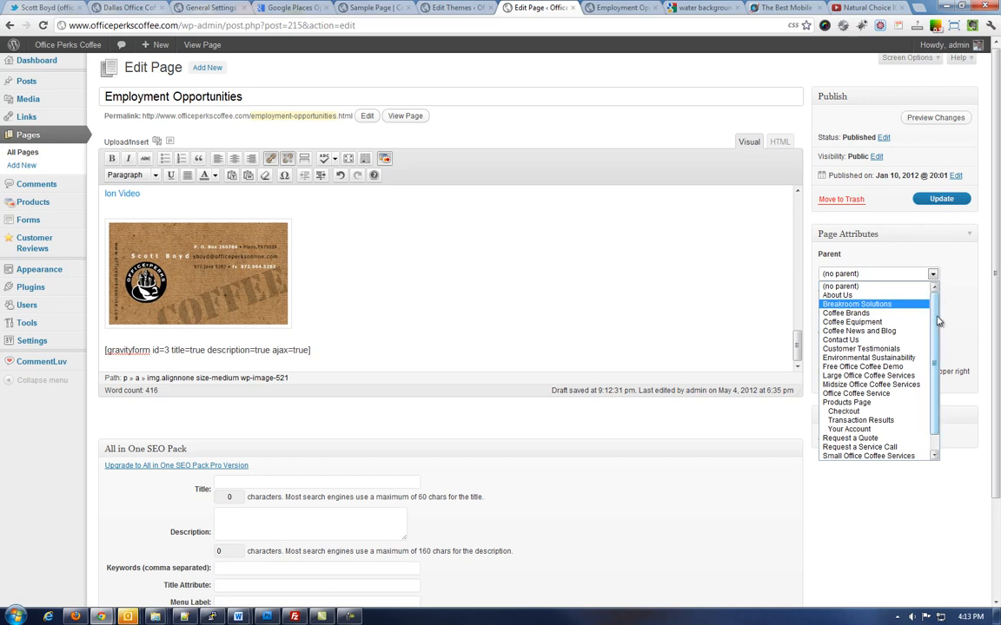
click(950, 303)
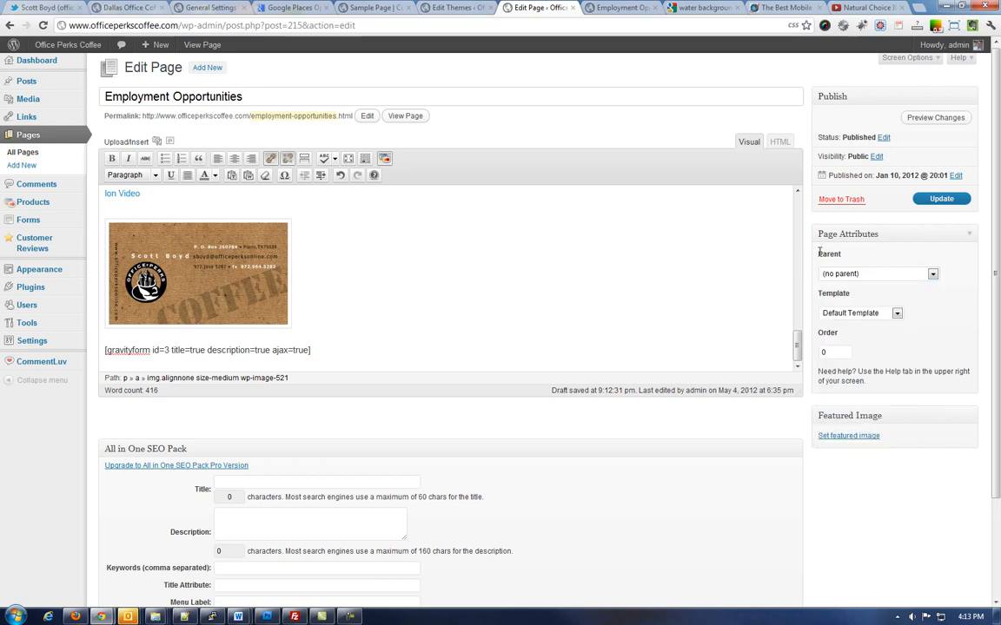
click(855, 314)
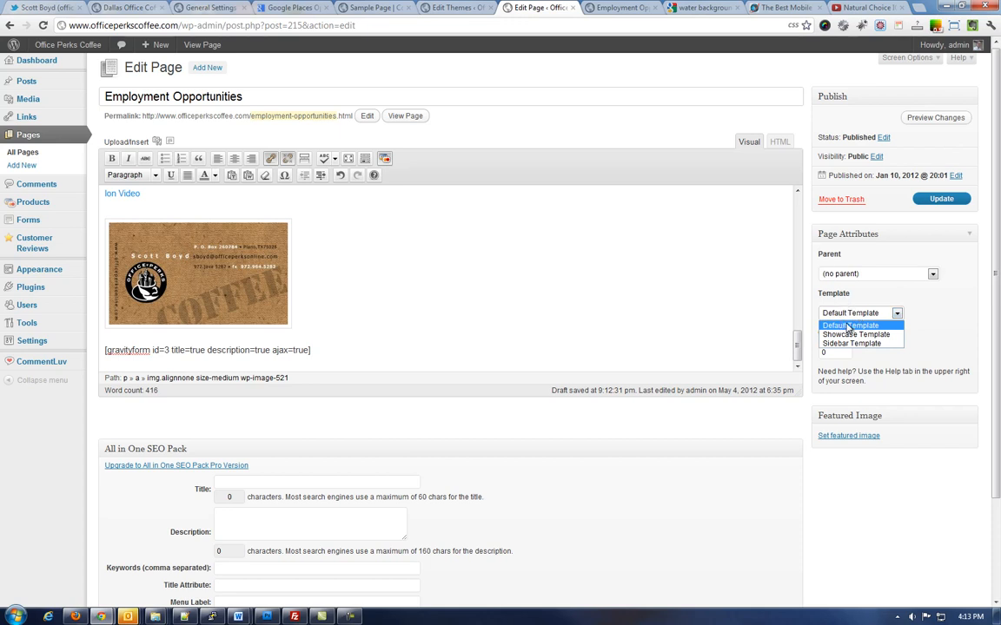
click(849, 327)
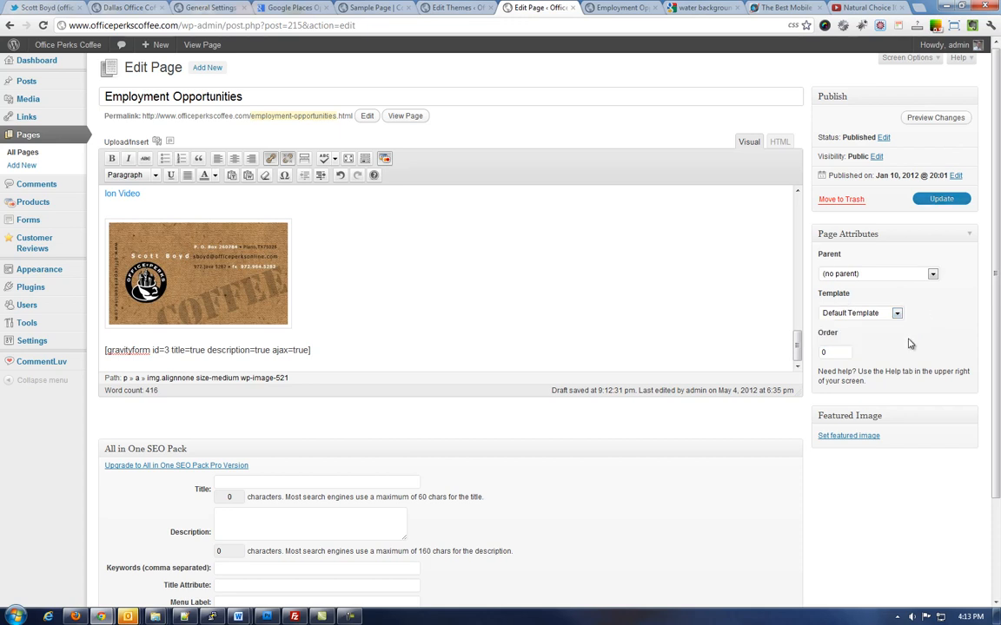
Step: Examine the All in One SEO Pack description, keywords and title attribute fields, and expand the WP Customer Reviews section to view its options
scroll(908, 391, down, 3)
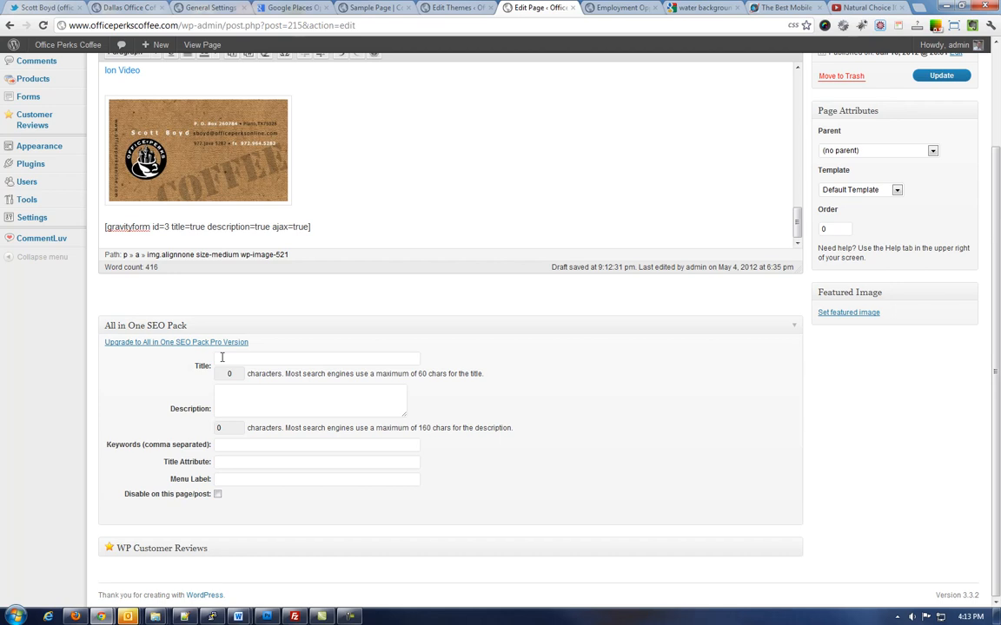
click(223, 398)
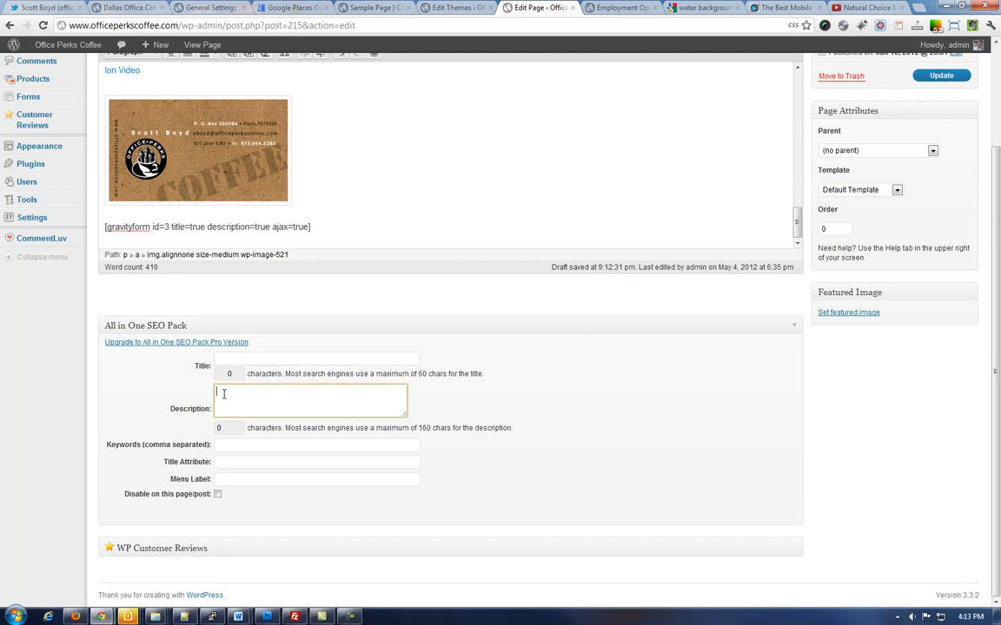
click(223, 442)
click(219, 461)
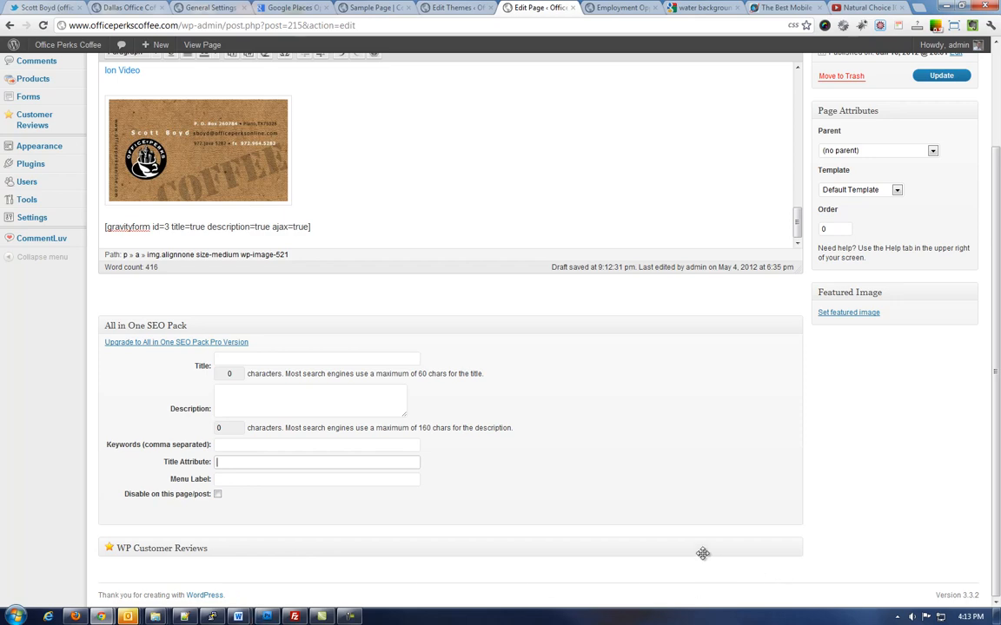
click(665, 547)
scroll(705, 484, down, 3)
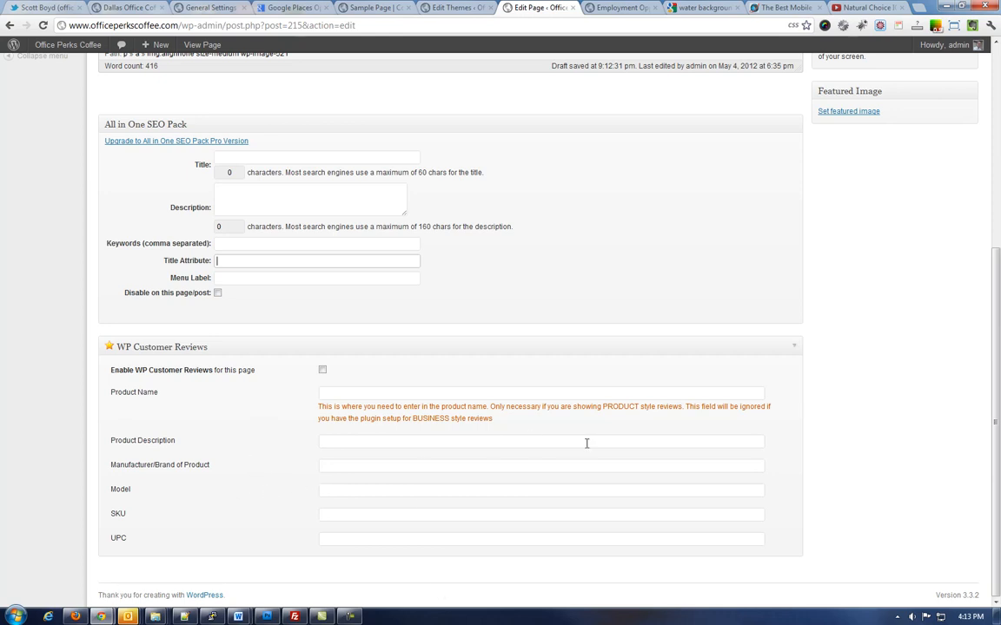
scroll(717, 436, up, 5)
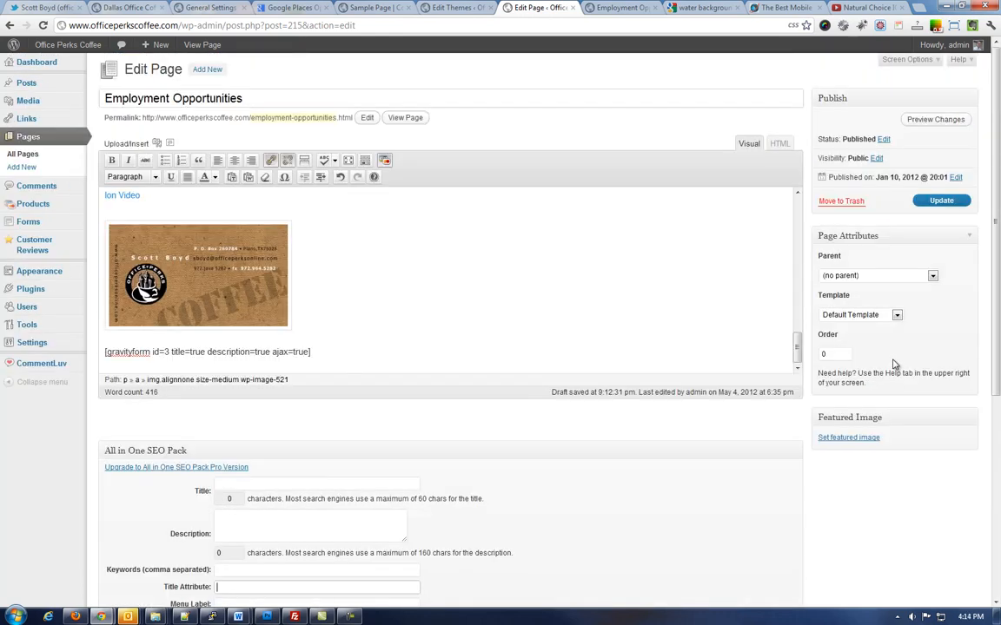